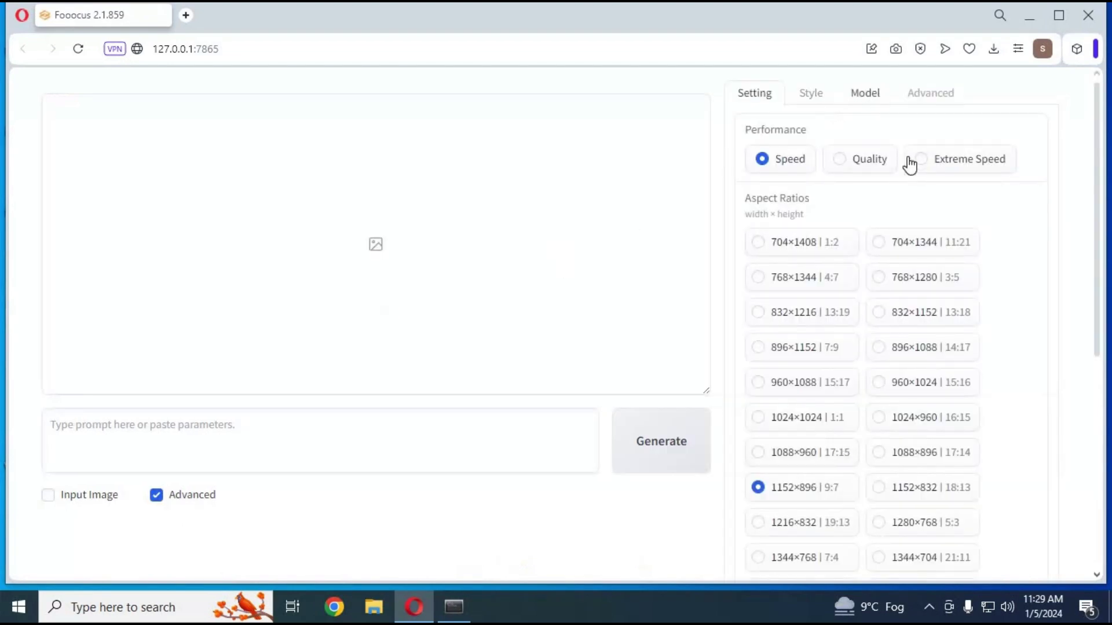
Enable Developer Debug Mode in the advanced settings and turn on Mixing Image Prompt and Inpaint in its control options
{"action": "left_click", "coordinate": [933, 100]}
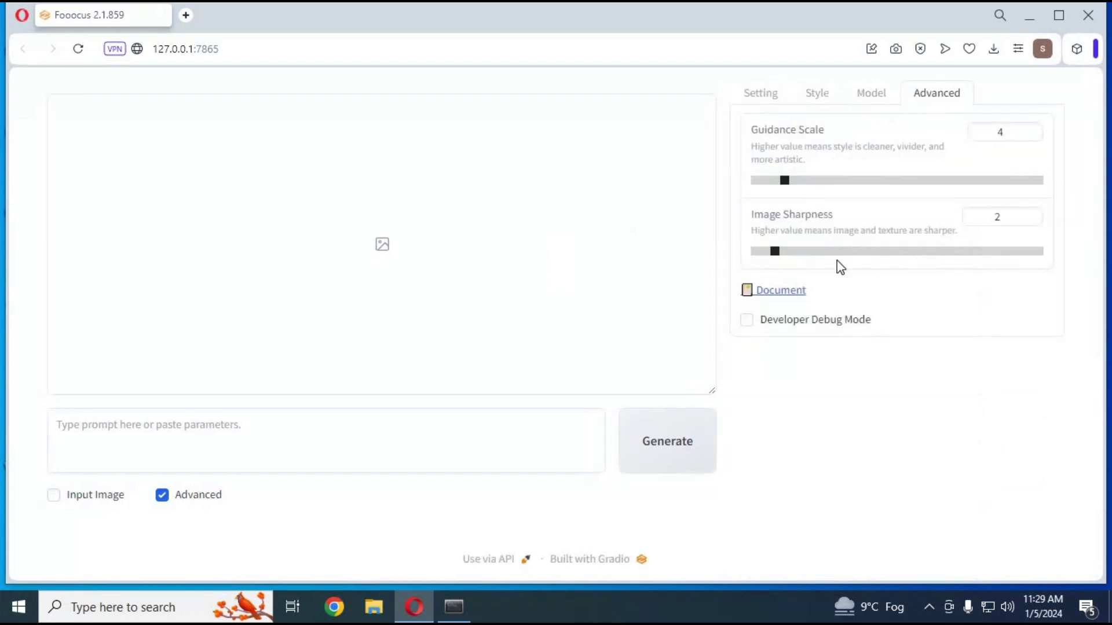
{"action": "left_click", "coordinate": [794, 324]}
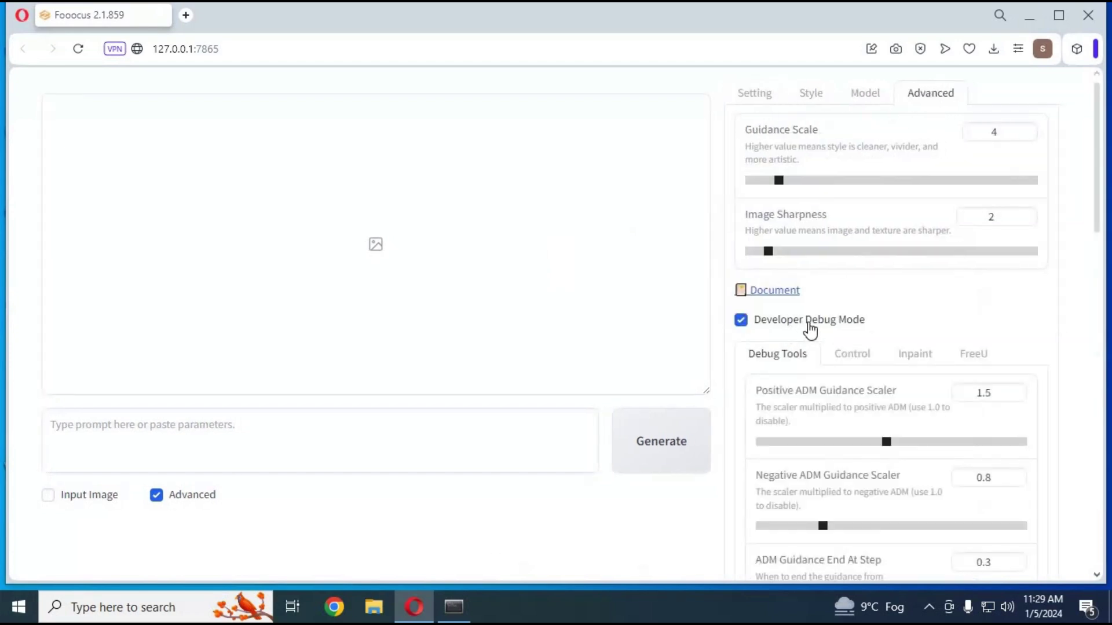
{"action": "left_click_drag", "start_coordinate": [1100, 191], "coordinate": [1101, 347]}
{"action": "scroll", "coordinate": [1102, 346], "scroll_direction": "down", "scroll_amount": 1}
{"action": "scroll", "coordinate": [1103, 318], "scroll_direction": "up", "scroll_amount": 5}
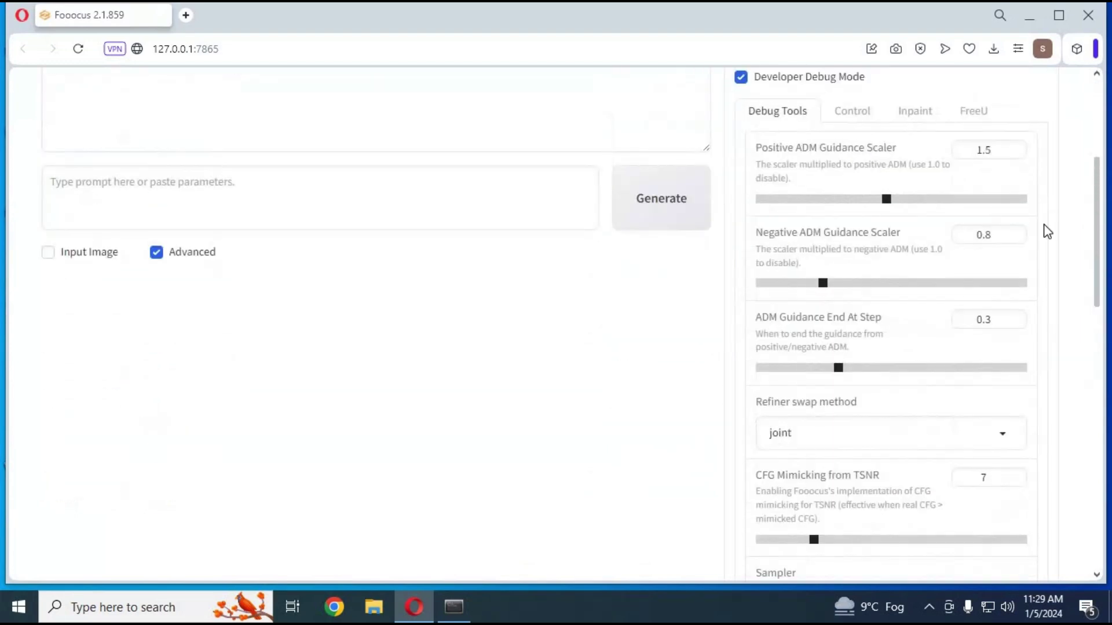
{"action": "left_click", "coordinate": [869, 116]}
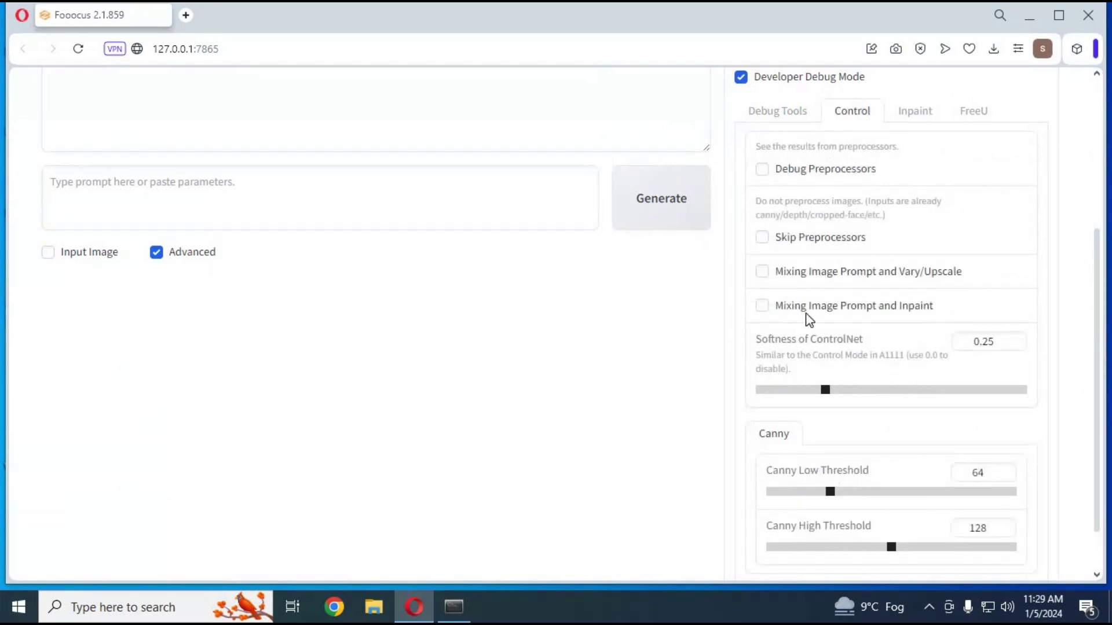
{"action": "left_click", "coordinate": [838, 307]}
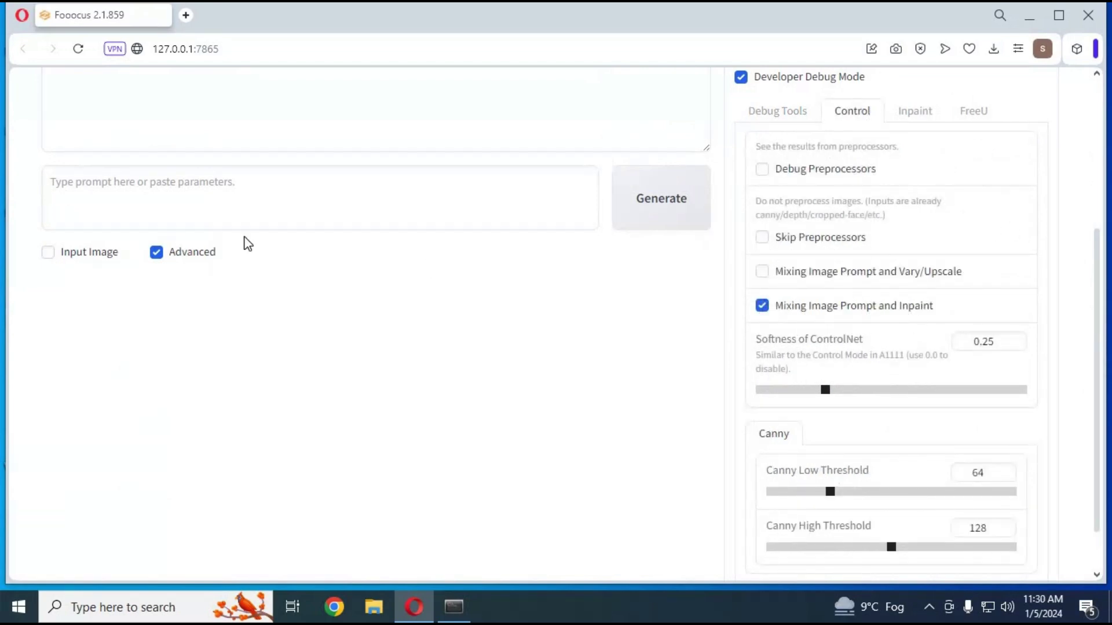
Enable Input Image and load the dark-haired woman's portrait into the first Image Prompt slot
{"action": "left_click", "coordinate": [57, 254]}
{"action": "scroll", "coordinate": [57, 254], "scroll_direction": "down", "scroll_amount": 1}
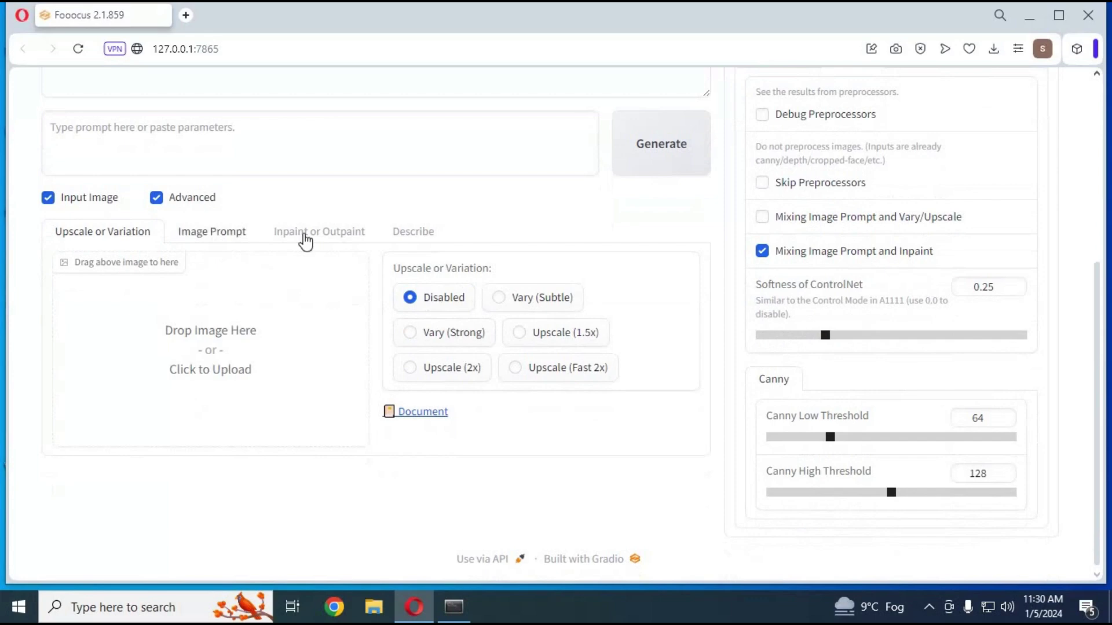
{"action": "left_click", "coordinate": [218, 238]}
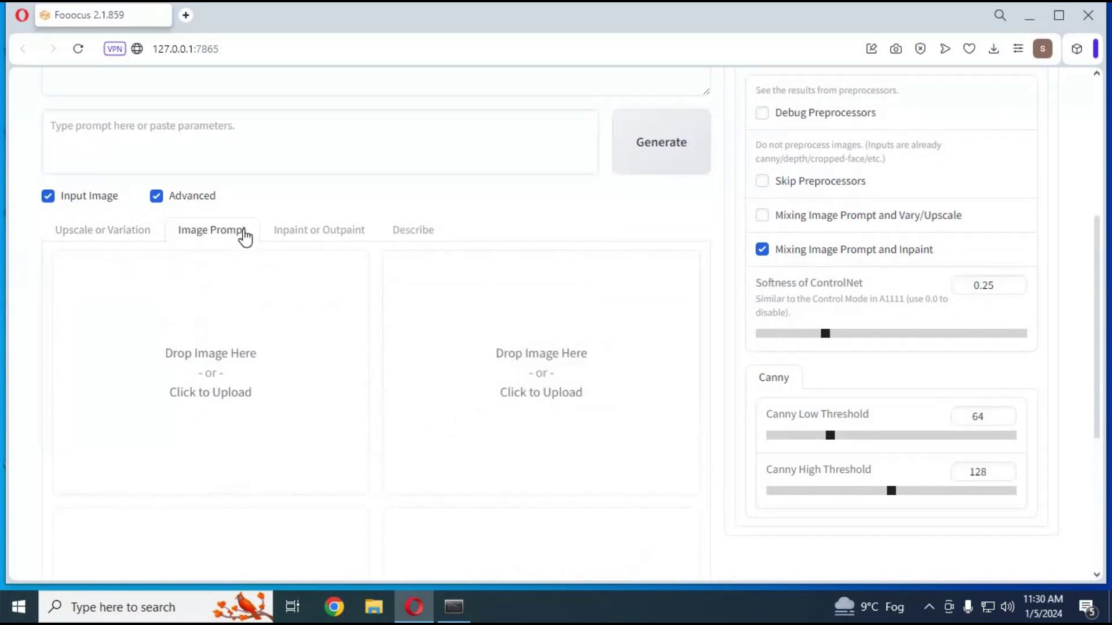
{"action": "scroll", "coordinate": [232, 231], "scroll_direction": "down", "scroll_amount": 1}
{"action": "left_click", "coordinate": [214, 339]}
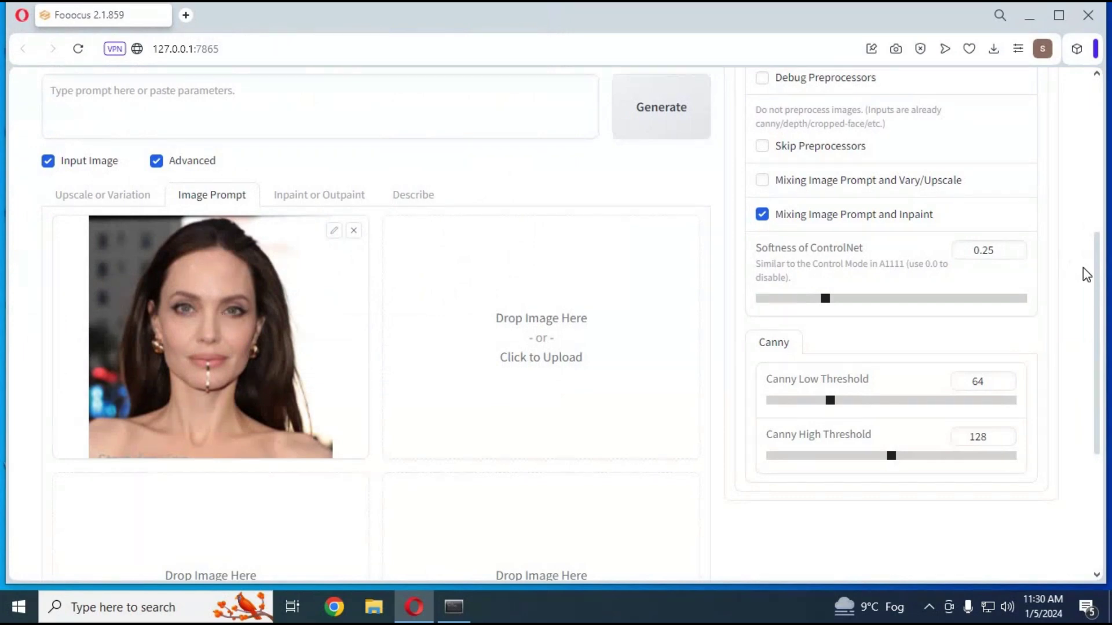
Set the first image prompt to FaceSwap with Stop At 1 and Weight 0.829
{"action": "scroll", "coordinate": [1099, 386], "scroll_direction": "down", "scroll_amount": 4}
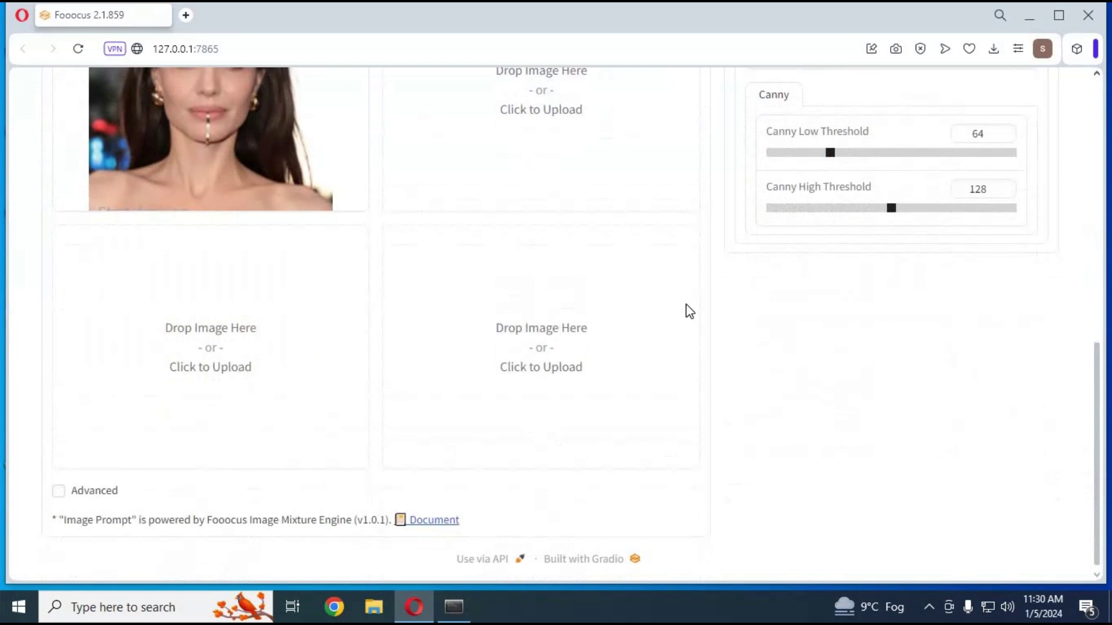
{"action": "scroll", "coordinate": [89, 501], "scroll_direction": "up", "scroll_amount": 4}
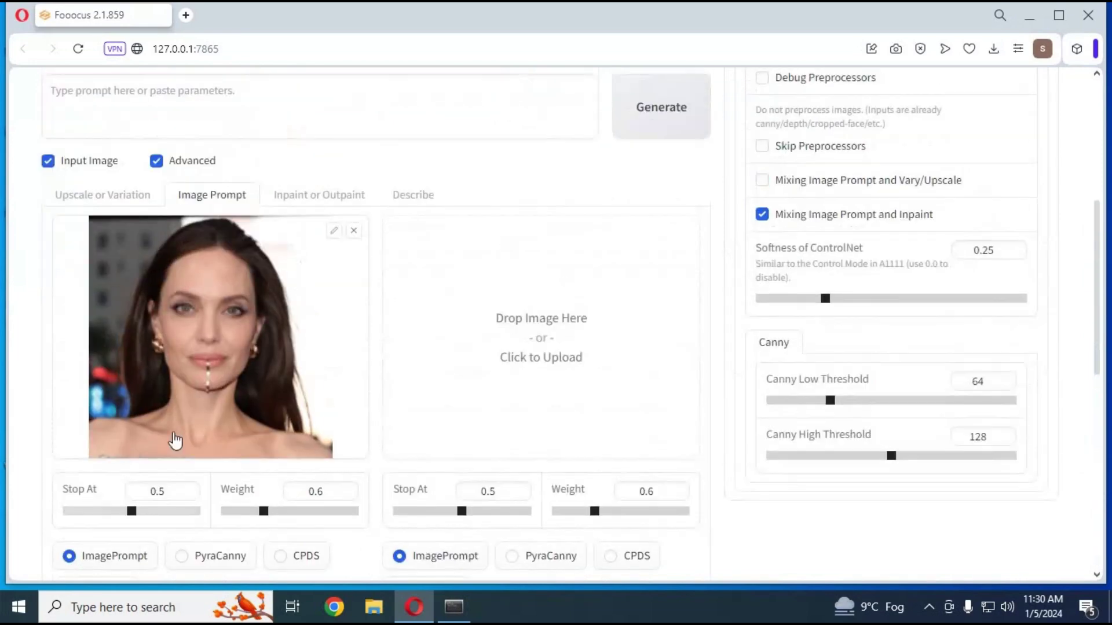
{"action": "scroll", "coordinate": [1088, 295], "scroll_direction": "down", "scroll_amount": 3}
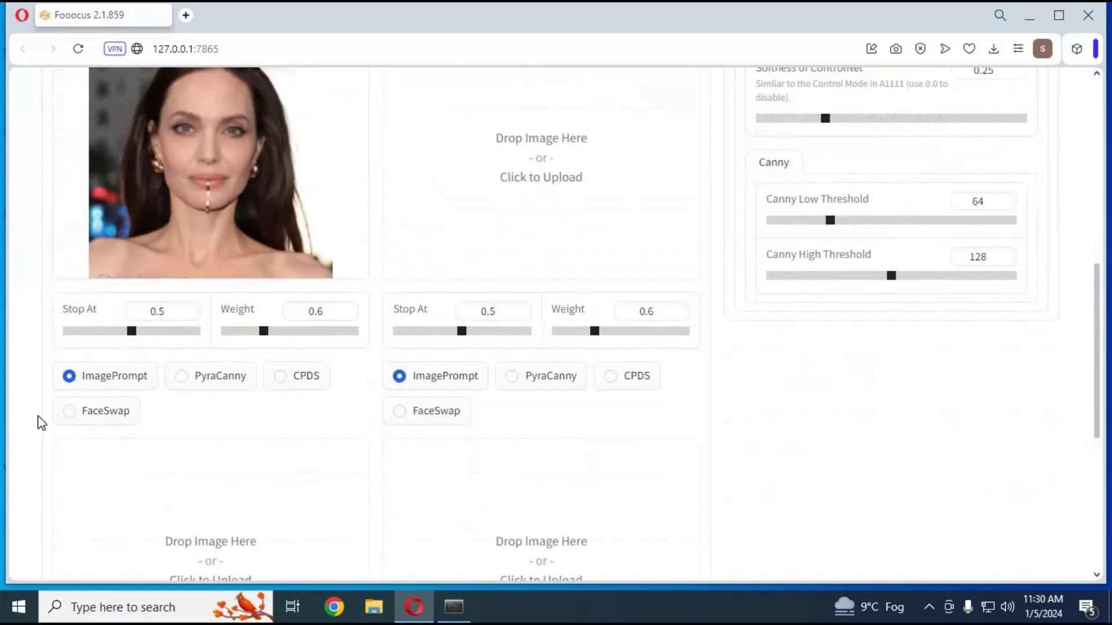
{"action": "left_click", "coordinate": [69, 413]}
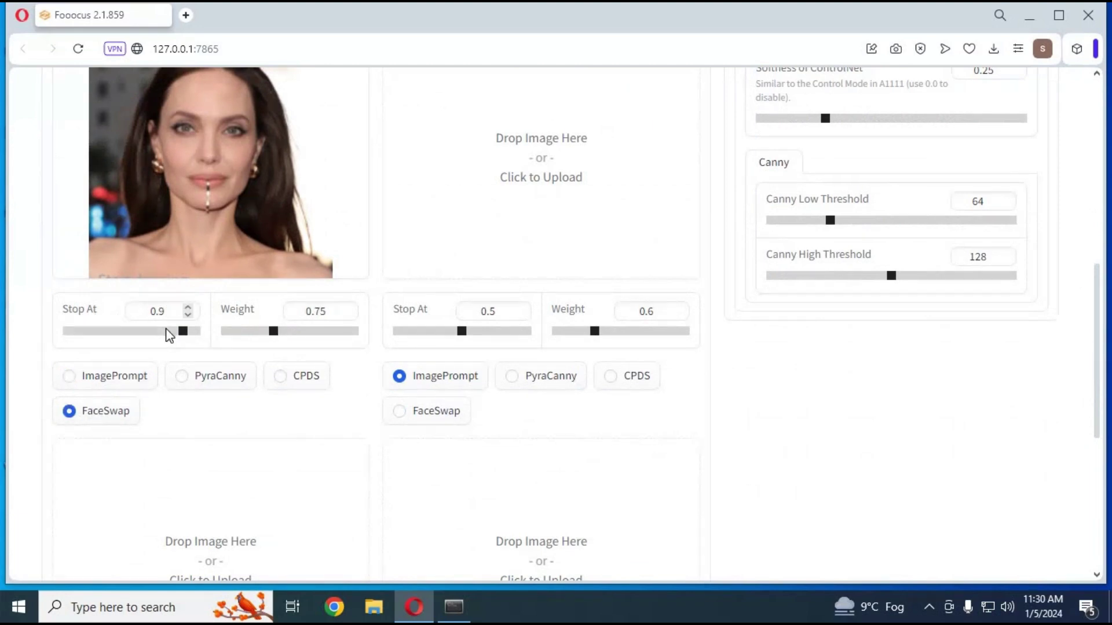
{"action": "left_click_drag", "start_coordinate": [187, 336], "coordinate": [199, 337]}
{"action": "left_click_drag", "start_coordinate": [273, 333], "coordinate": [279, 332]}
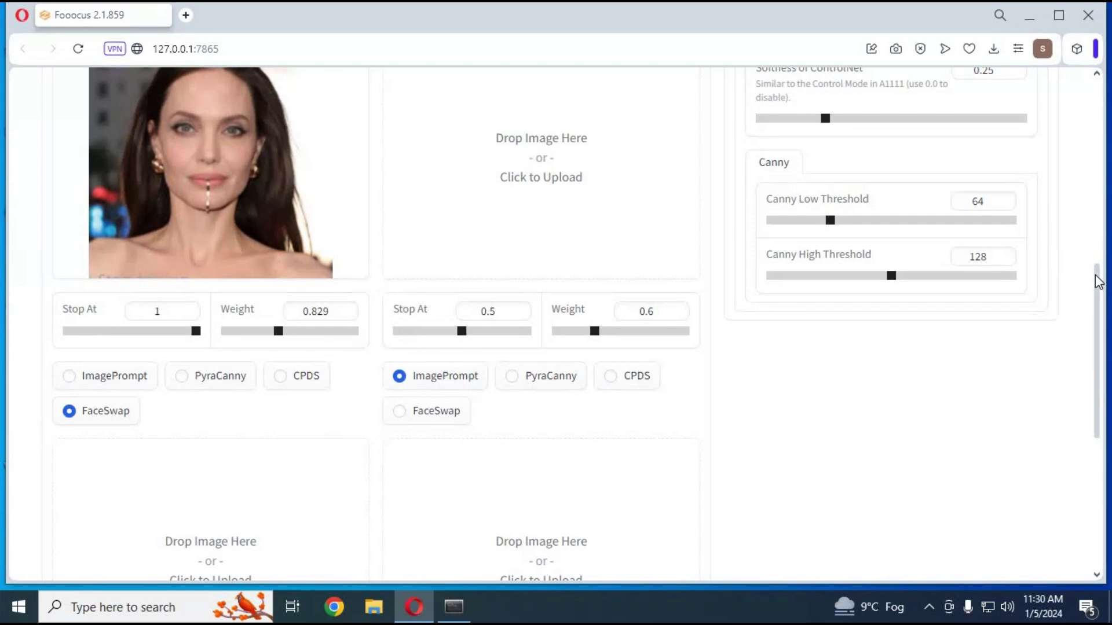
Load image (2).png, the red-haired woman giving thumbs up, as the Inpaint or Outpaint source image
{"action": "left_click_drag", "start_coordinate": [1099, 277], "coordinate": [1094, 78]}
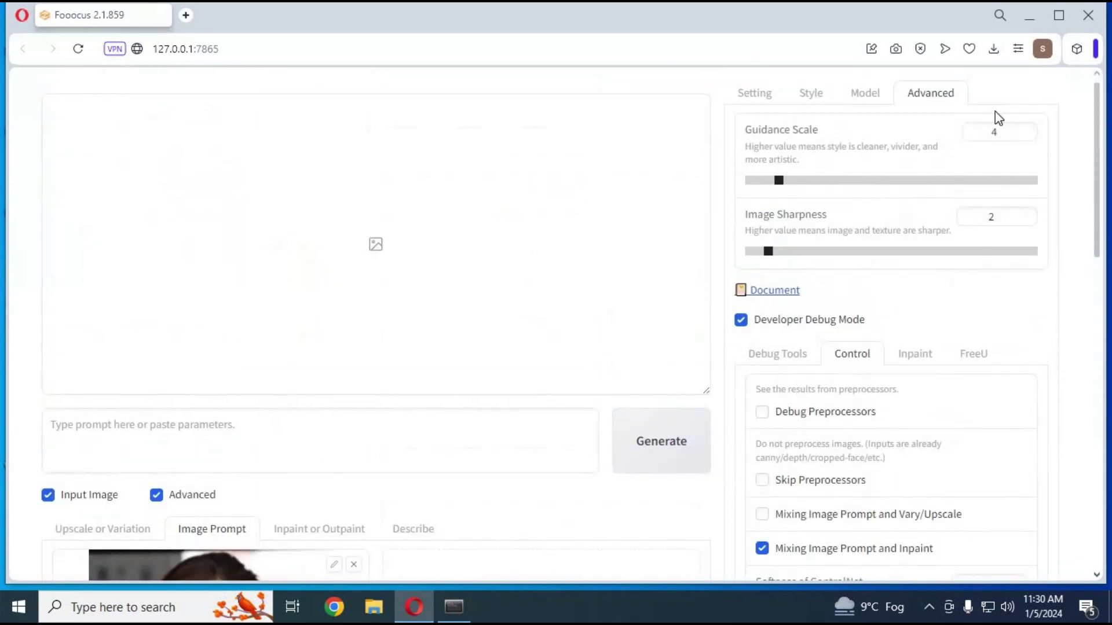
{"action": "left_click", "coordinate": [329, 531]}
{"action": "scroll", "coordinate": [330, 510], "scroll_direction": "down", "scroll_amount": 5}
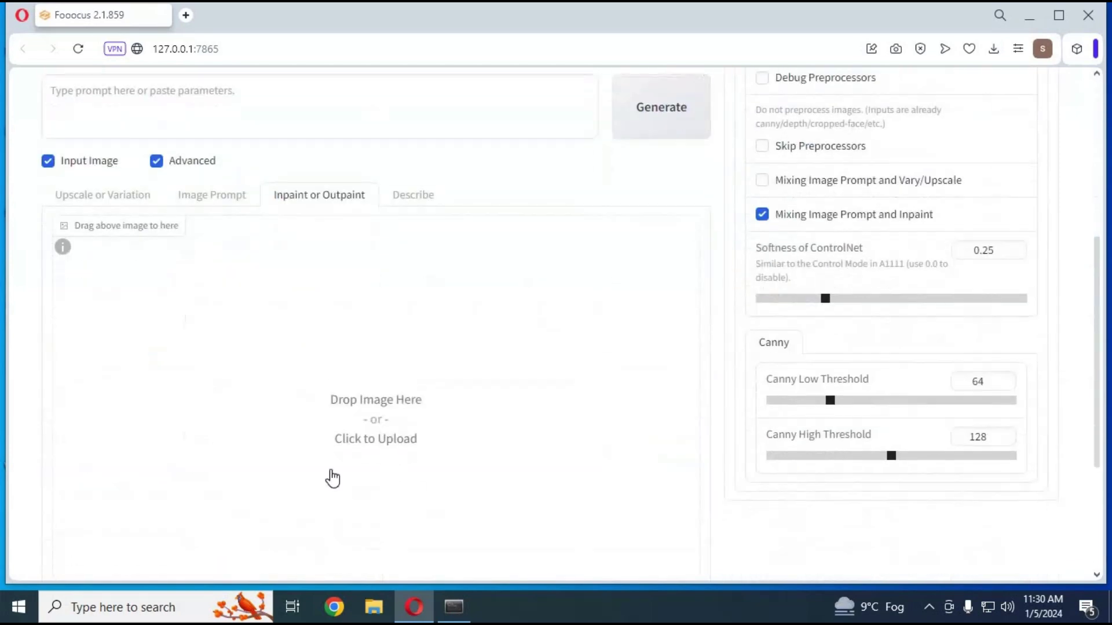
{"action": "left_click", "coordinate": [394, 366]}
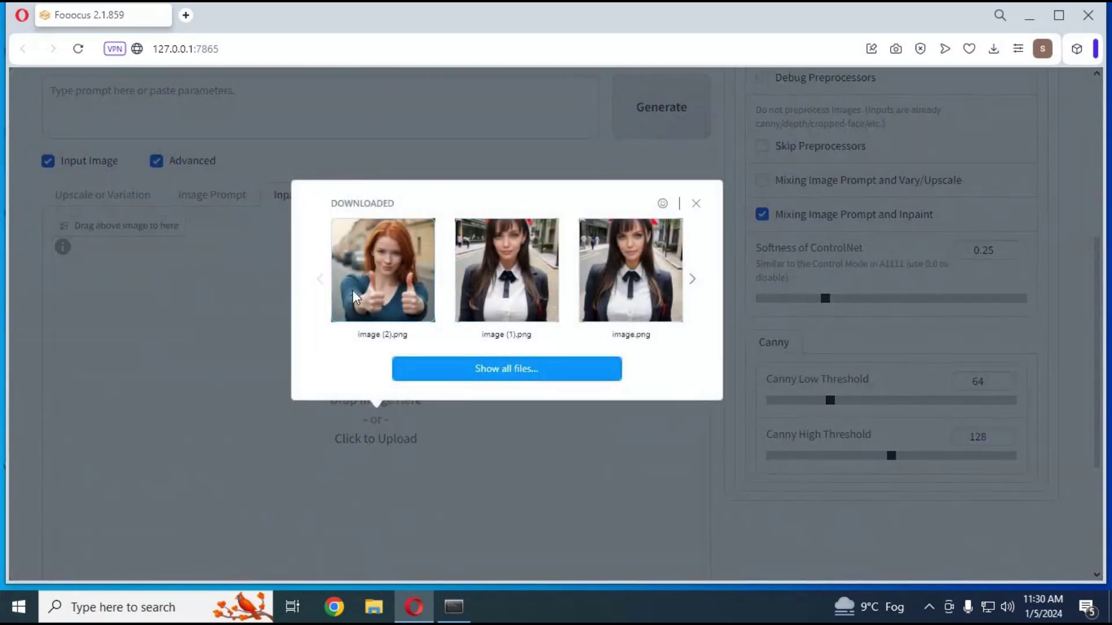
{"action": "left_click", "coordinate": [407, 290]}
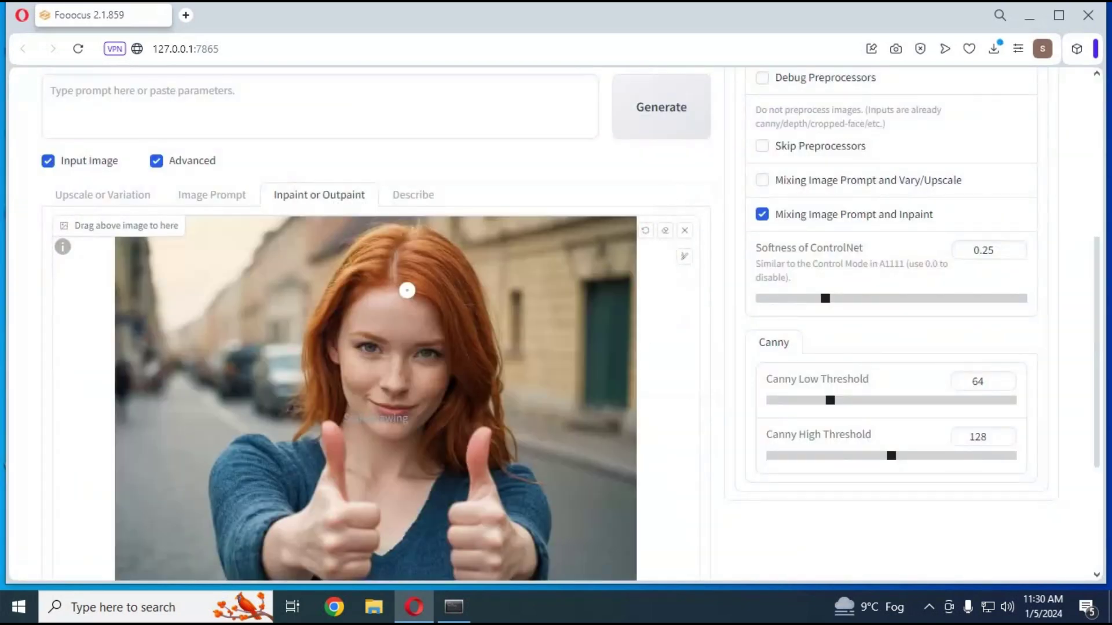
Enlarge the mask brush and paint over the red-haired woman's entire face in the inpaint image
{"action": "left_click", "coordinate": [682, 261]}
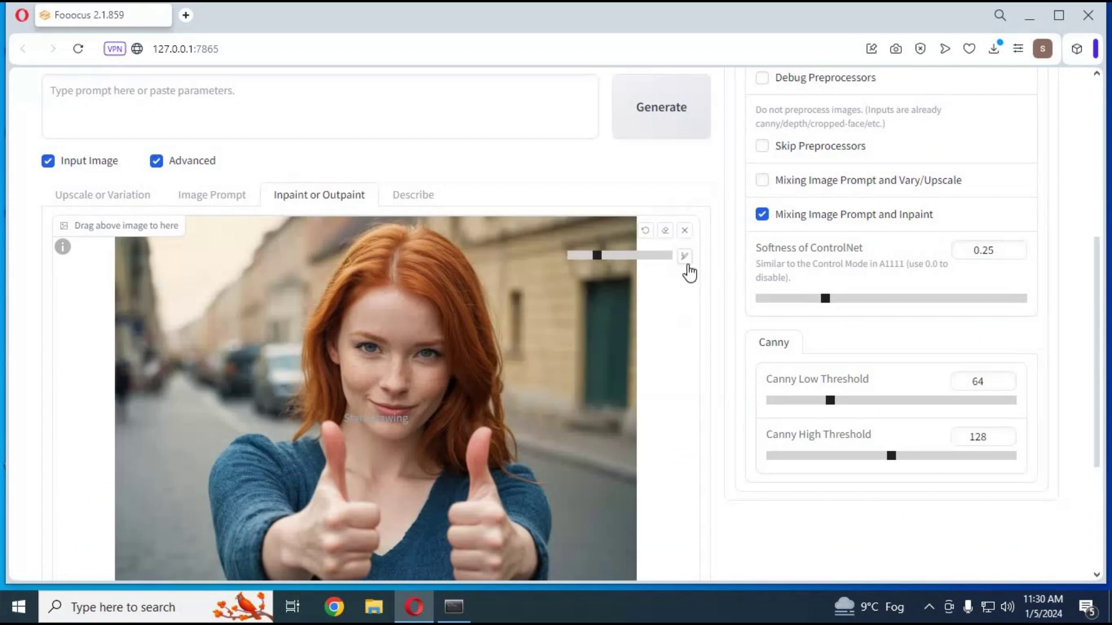
{"action": "left_click", "coordinate": [629, 255]}
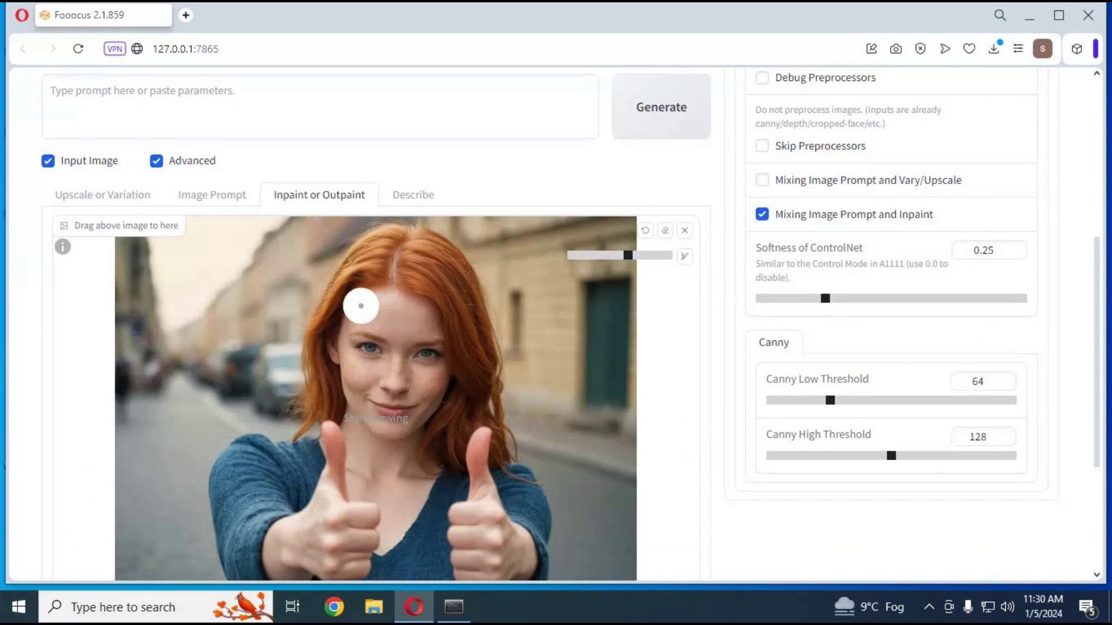
{"action": "mouse_move", "coordinate": [368, 303]}
{"action": "left_mouse_down"}
{"action": "mouse_move", "coordinate": [413, 302]}
{"action": "mouse_move", "coordinate": [435, 334]}
{"action": "mouse_move", "coordinate": [436, 369]}
{"action": "mouse_move", "coordinate": [417, 409]}
{"action": "mouse_move", "coordinate": [390, 424]}
{"action": "mouse_move", "coordinate": [346, 394]}
{"action": "mouse_move", "coordinate": [337, 348]}
{"action": "mouse_move", "coordinate": [360, 313]}
{"action": "mouse_move", "coordinate": [363, 376]}
{"action": "mouse_move", "coordinate": [381, 377]}
{"action": "mouse_move", "coordinate": [395, 332]}
{"action": "mouse_move", "coordinate": [394, 387]}
{"action": "mouse_move", "coordinate": [409, 341]}
{"action": "mouse_move", "coordinate": [423, 402]}
{"action": "mouse_move", "coordinate": [447, 362]}
{"action": "mouse_move", "coordinate": [440, 326]}
{"action": "mouse_move", "coordinate": [333, 427]}
{"action": "mouse_move", "coordinate": [351, 406]}
{"action": "left_mouse_up"}
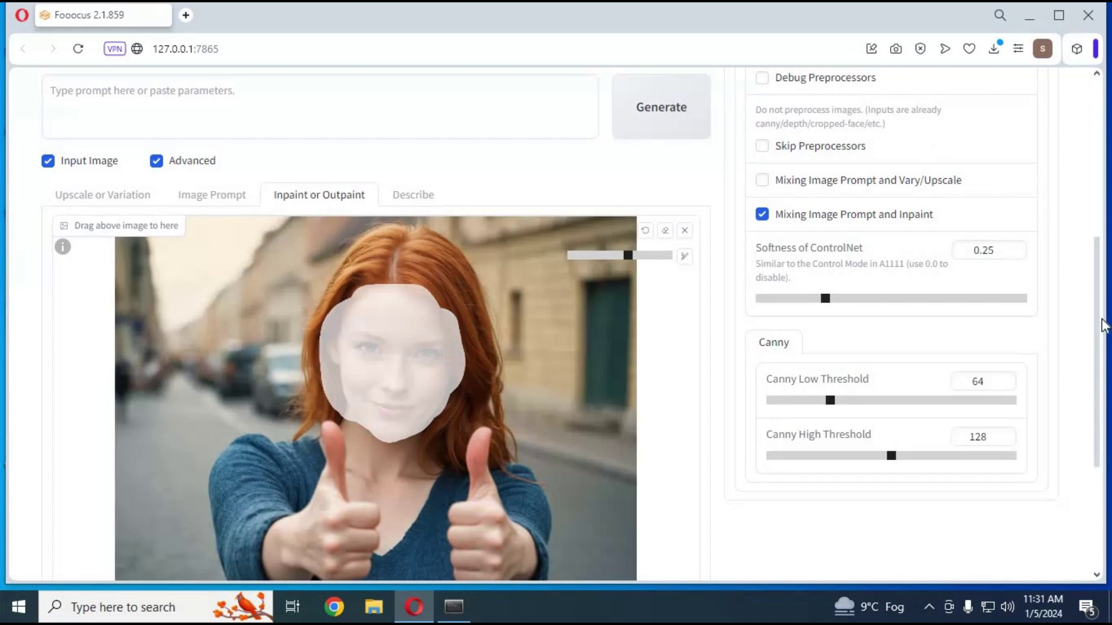
Enter the prompt "red head girl making thumbs up" and generate the face-swapped images
{"action": "scroll", "coordinate": [693, 238], "scroll_direction": "up", "scroll_amount": 4}
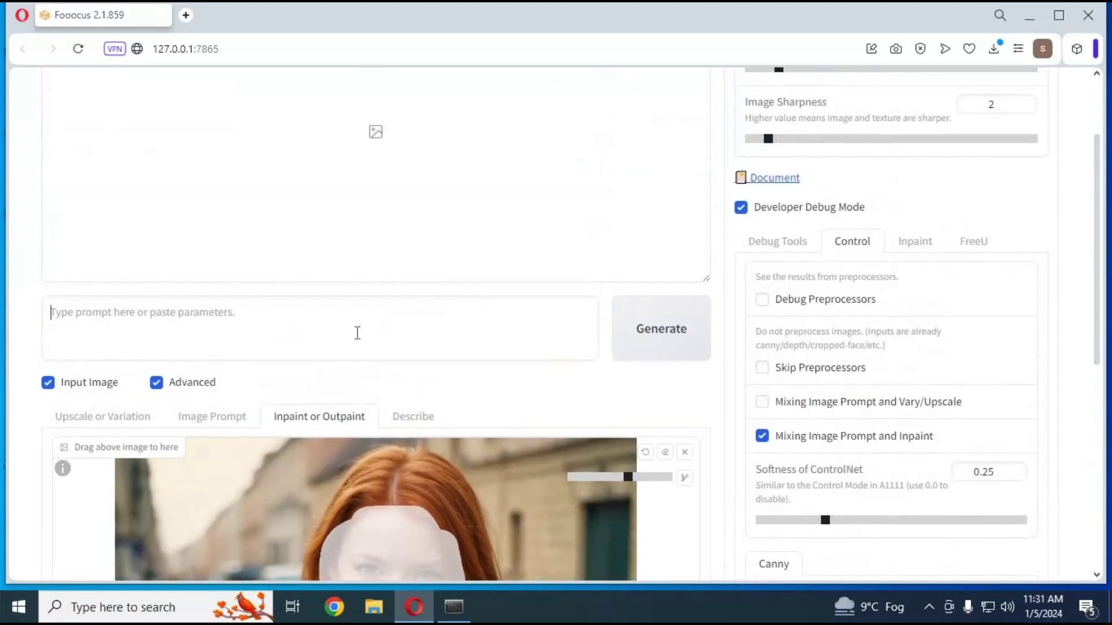
{"action": "left_click", "coordinate": [357, 333]}
{"action": "type", "text": "red head girl making thumbs up"}
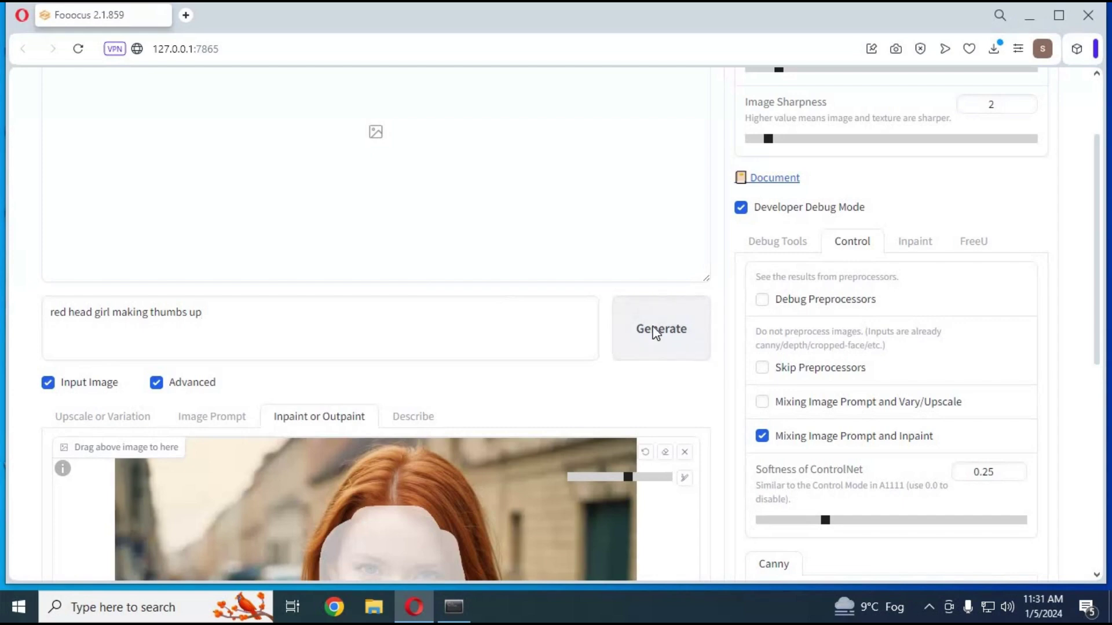
{"action": "left_click", "coordinate": [655, 334]}
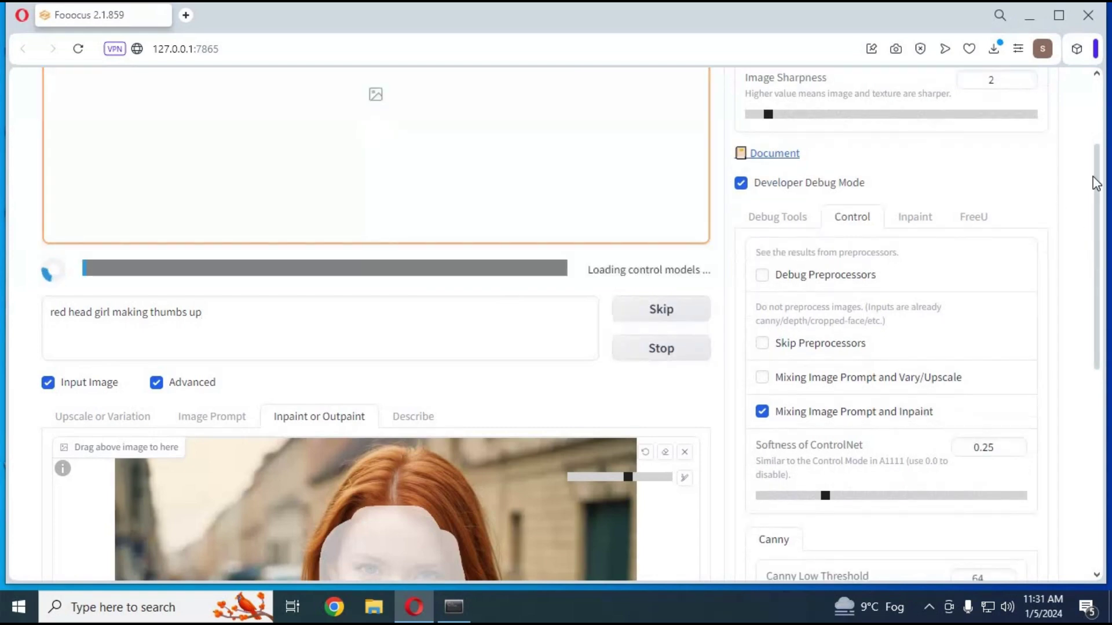
{"action": "left_click_drag", "start_coordinate": [1096, 183], "coordinate": [1094, 130]}
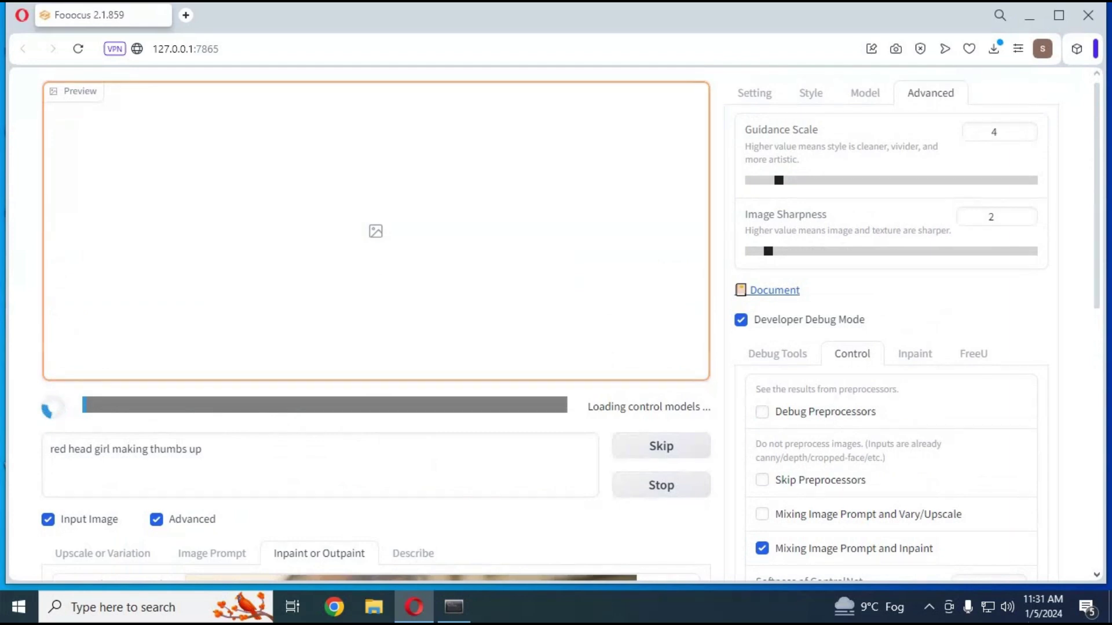
{"action": "left_click", "coordinate": [926, 611]}
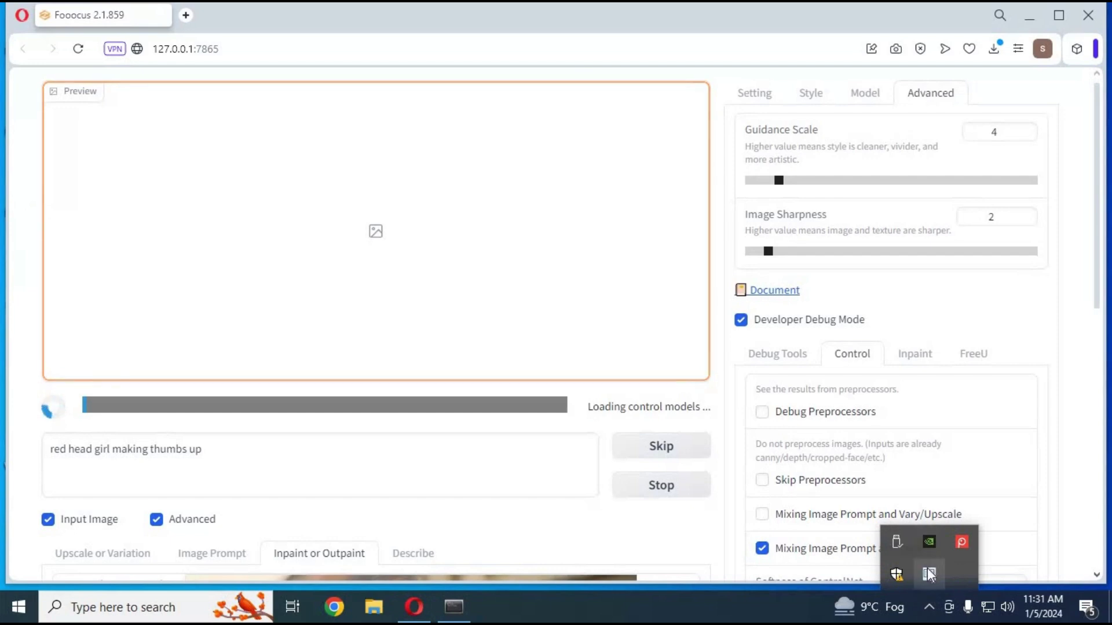
{"action": "right_click", "coordinate": [929, 575]}
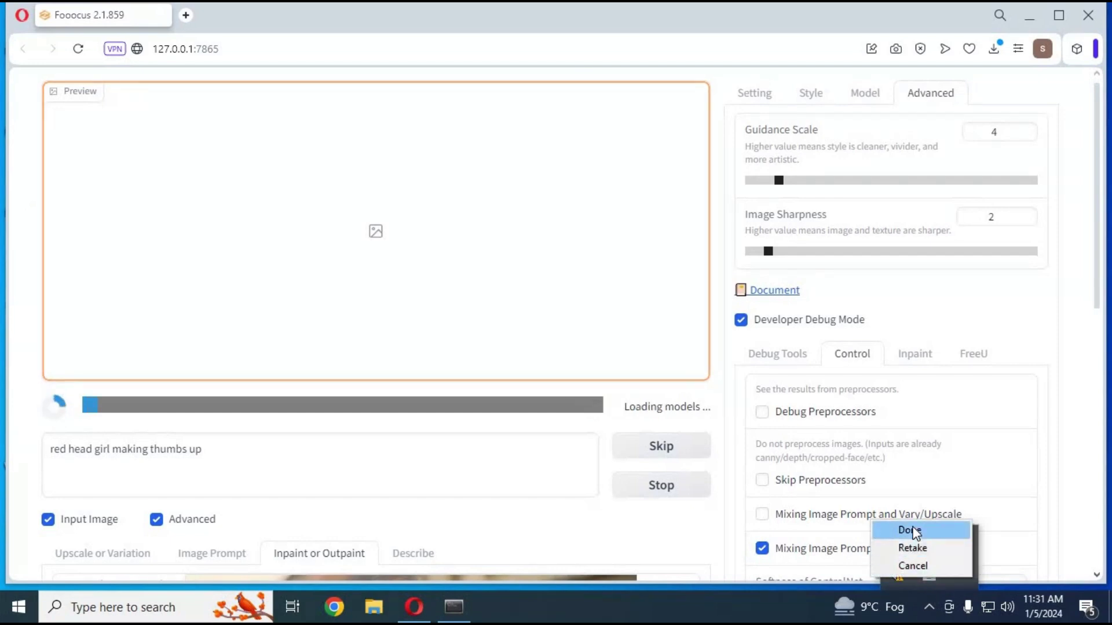
{"action": "left_click", "coordinate": [914, 530]}
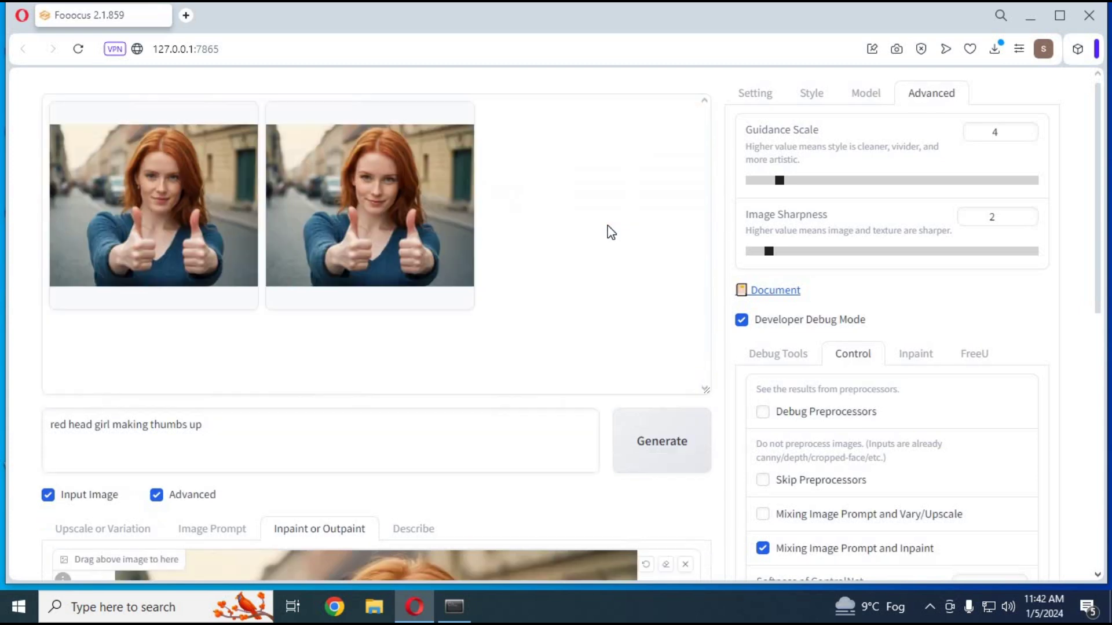
Compare the two generated images and save the second one as a PNG in the Downloads folder
{"action": "left_click", "coordinate": [393, 373]}
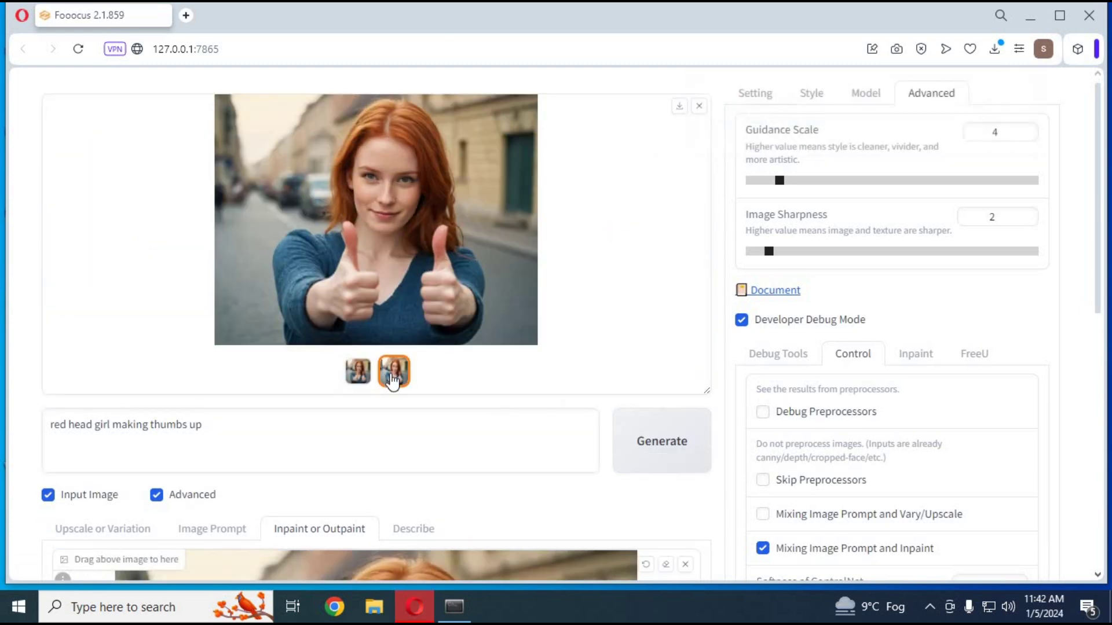
{"action": "left_click", "coordinate": [371, 380]}
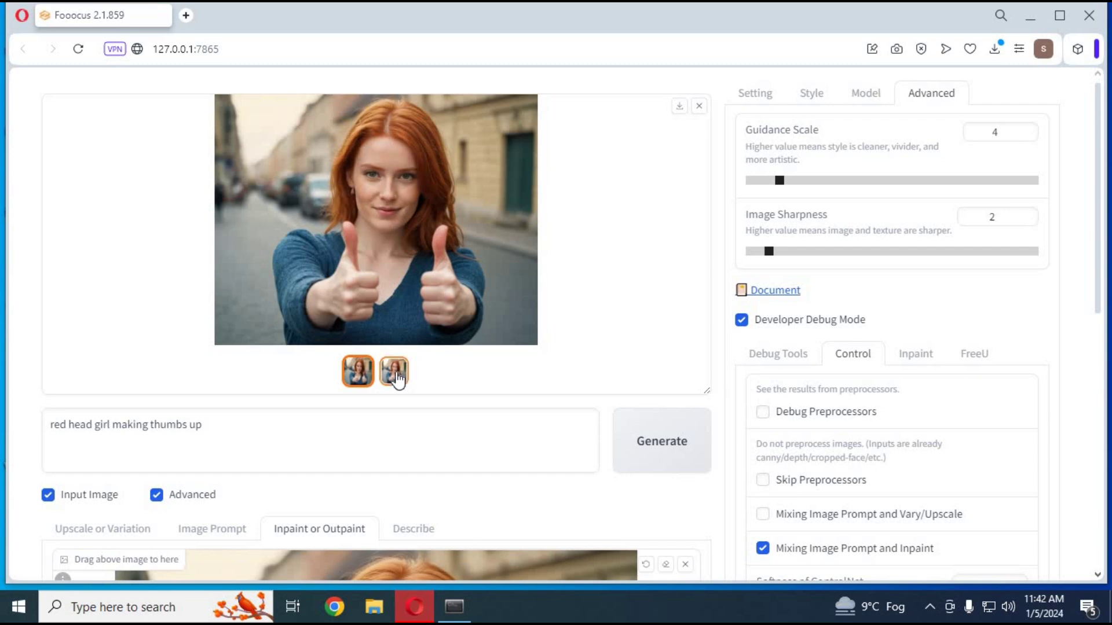
{"action": "left_click", "coordinate": [396, 377]}
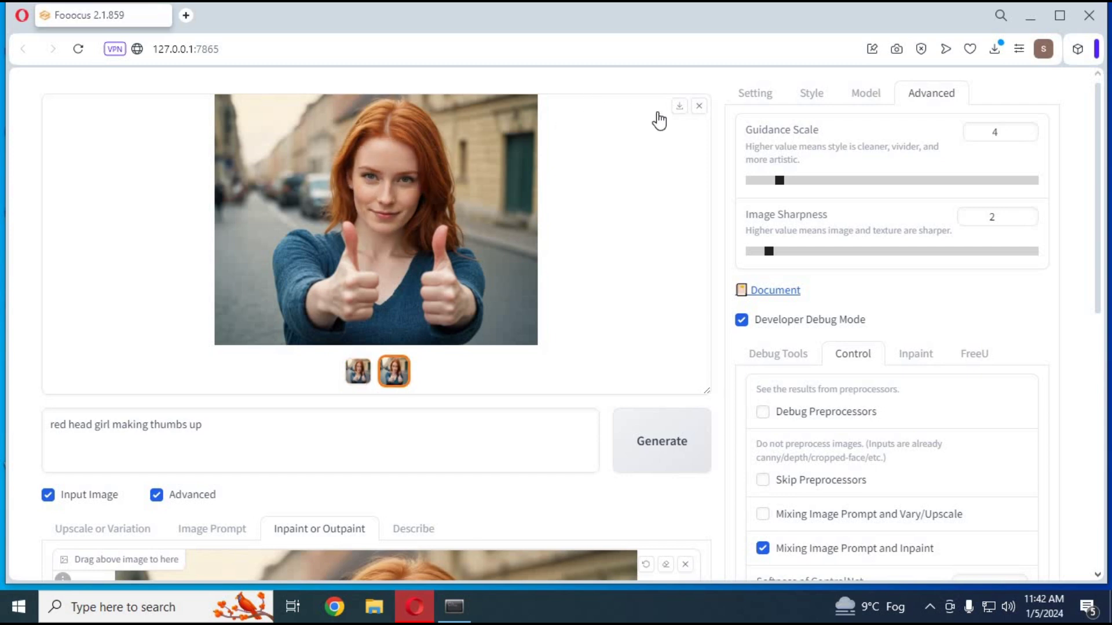
{"action": "left_click", "coordinate": [679, 111]}
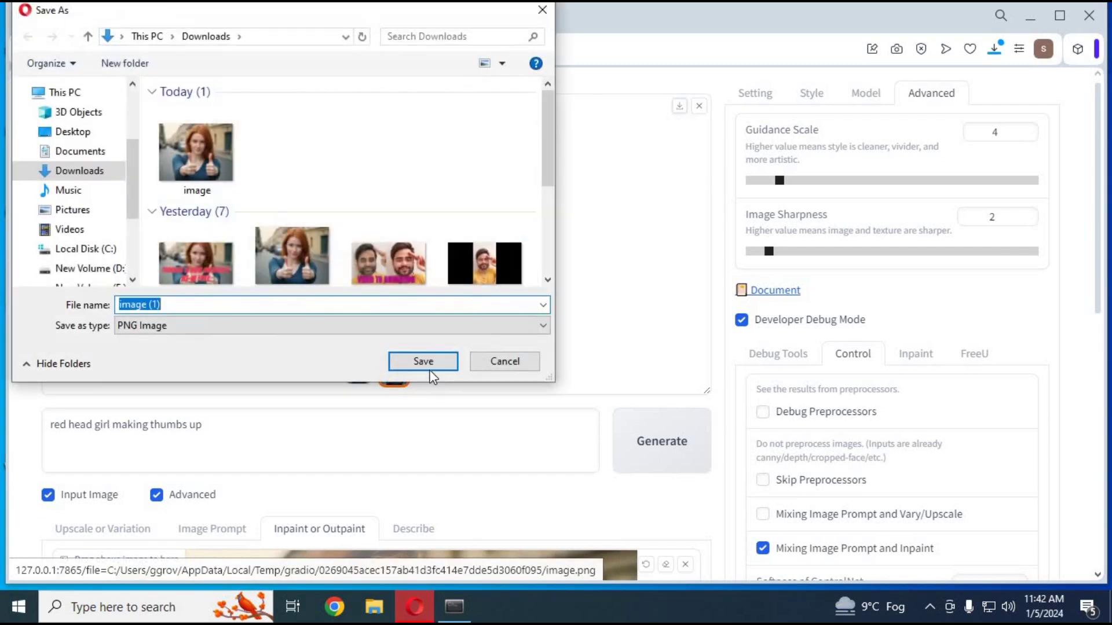
{"action": "key", "text": "Return"}
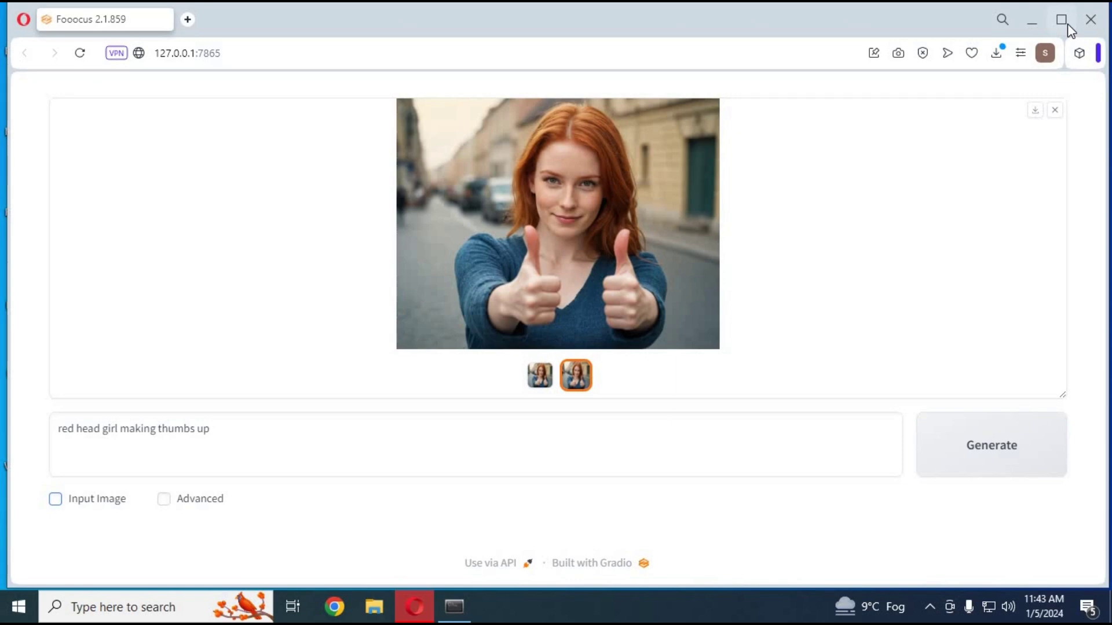
Show the advanced options, enable Developer Debug Mode, and turn on Mixing Image Prompt and Vary/Upscale for the control settings
{"action": "left_click", "coordinate": [1062, 21]}
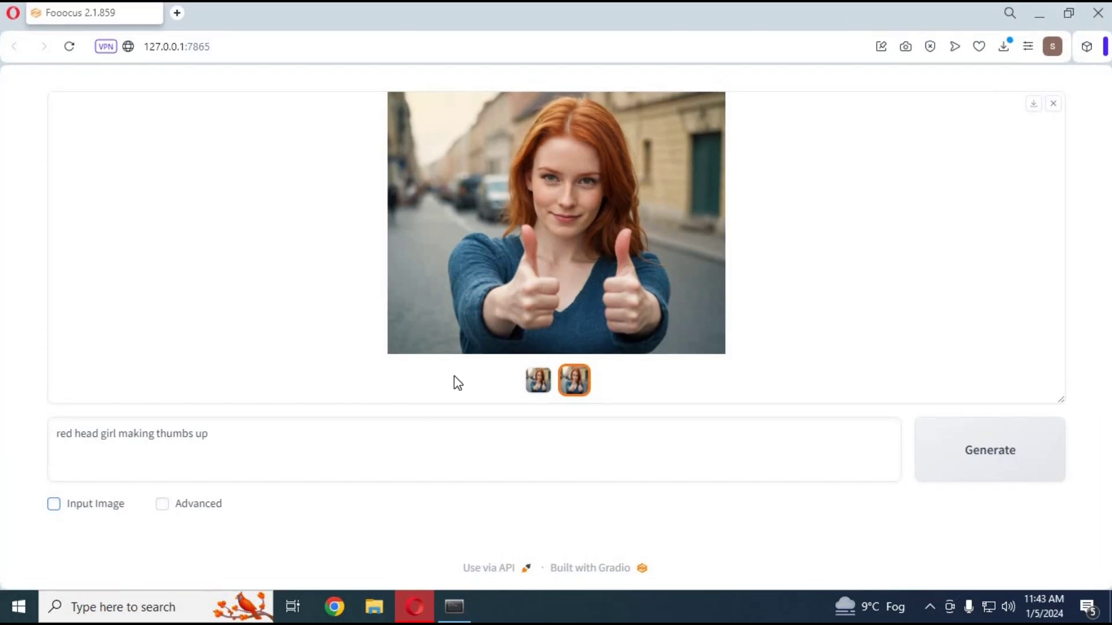
{"action": "left_click", "coordinate": [208, 514]}
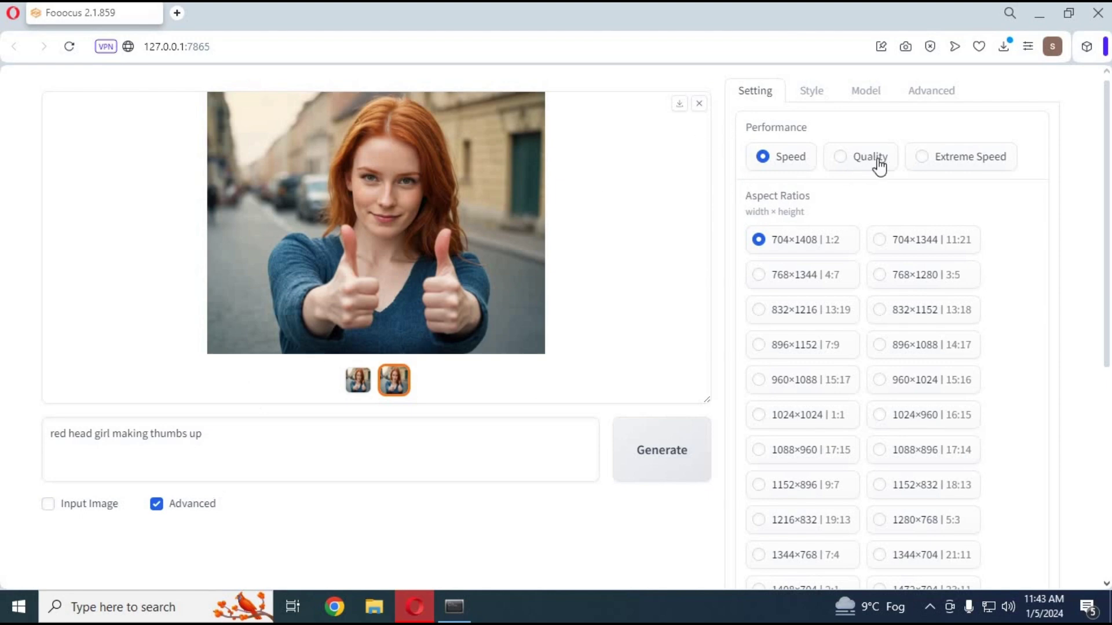
{"action": "left_click", "coordinate": [938, 98]}
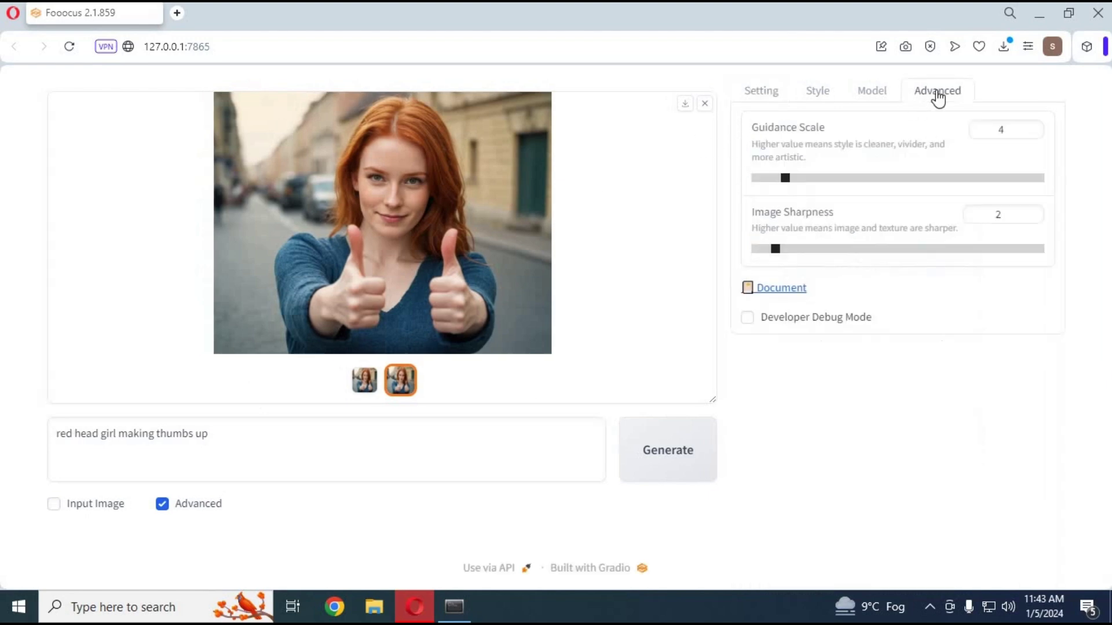
{"action": "left_click", "coordinate": [788, 320]}
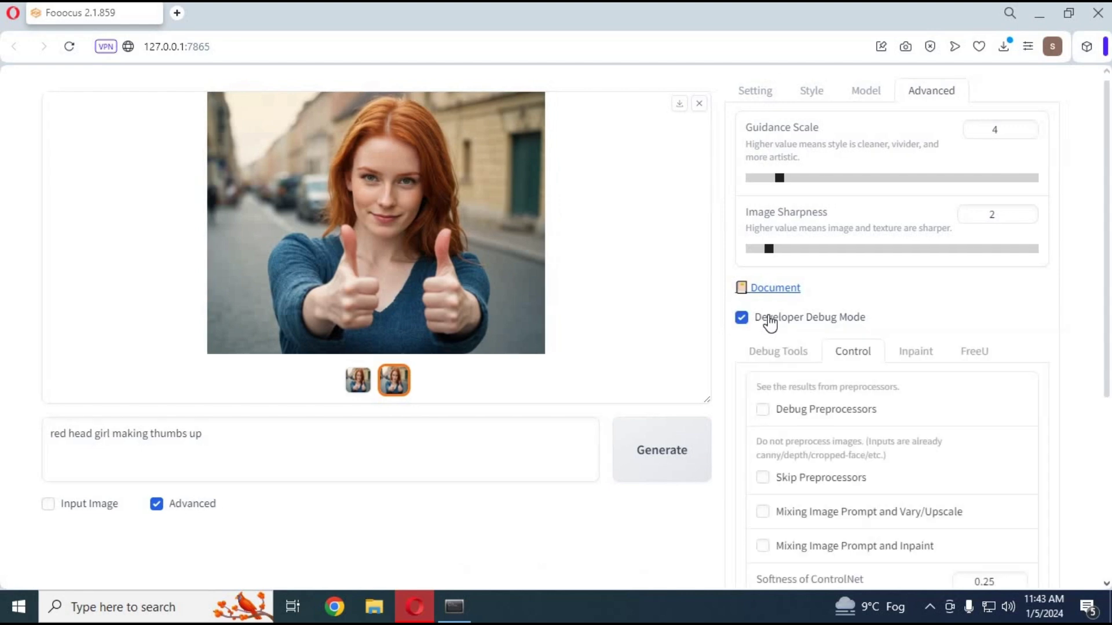
{"action": "scroll", "coordinate": [1107, 352], "scroll_direction": "down", "scroll_amount": 3}
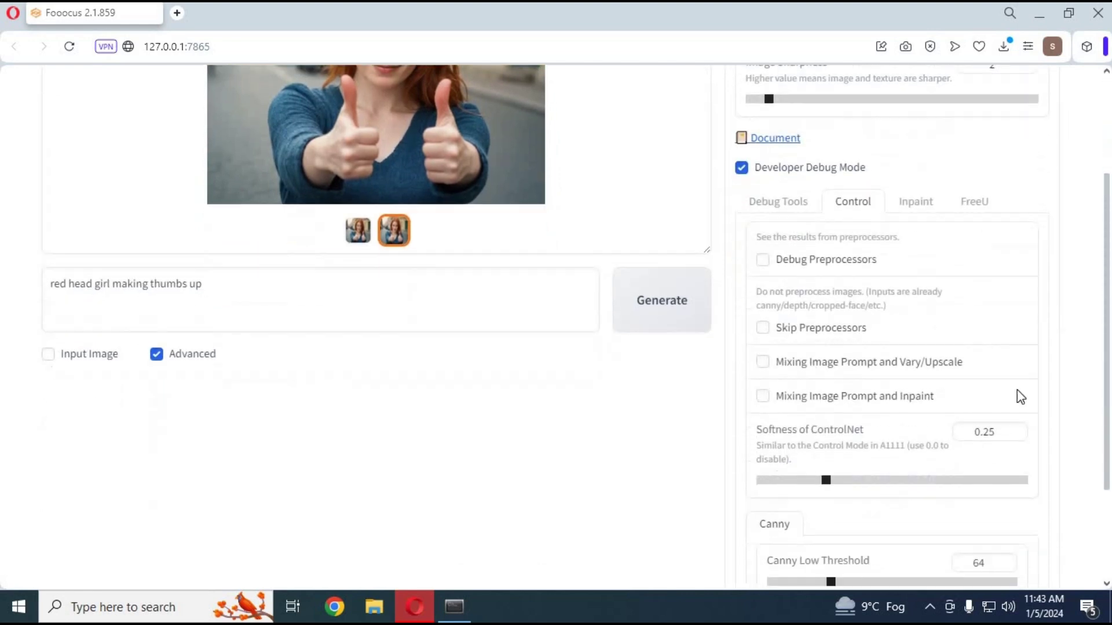
{"action": "left_click", "coordinate": [877, 351]}
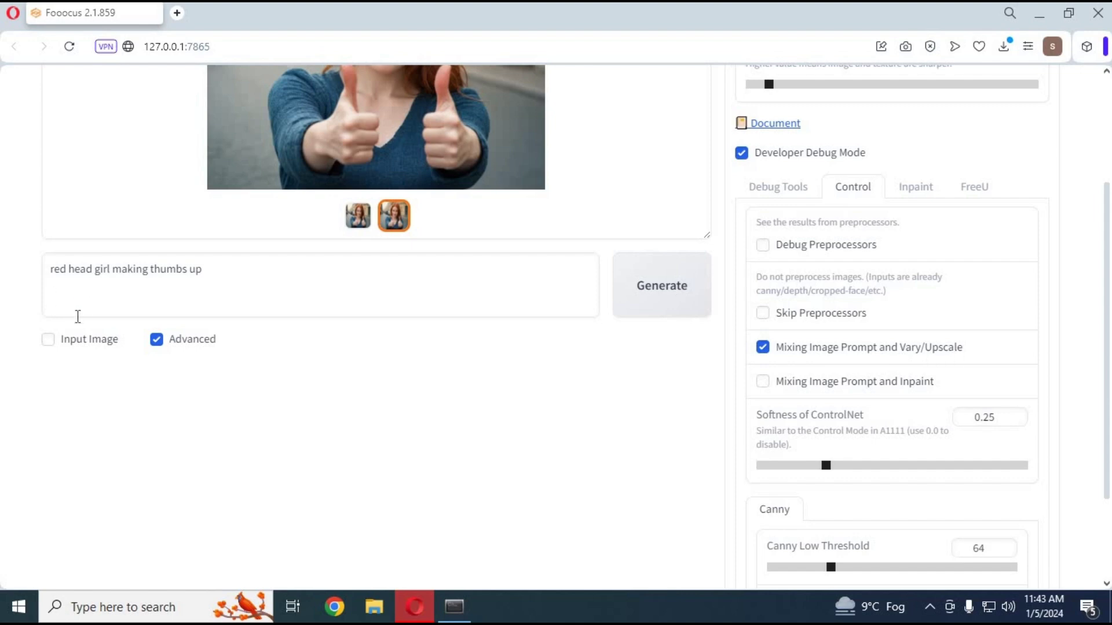
Enable the input image, load the picture "ang" from the Screenpresso folder for Upscale or Variation, and choose Vary (Subtle)
{"action": "left_click", "coordinate": [48, 339]}
{"action": "left_click", "coordinate": [83, 200]}
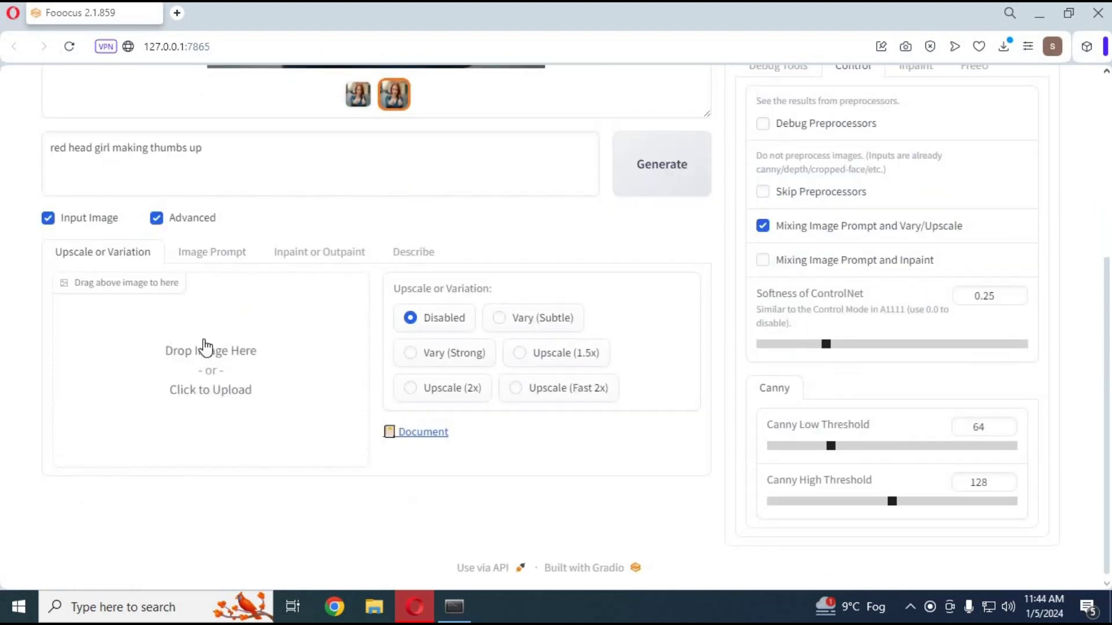
{"action": "left_click", "coordinate": [223, 374]}
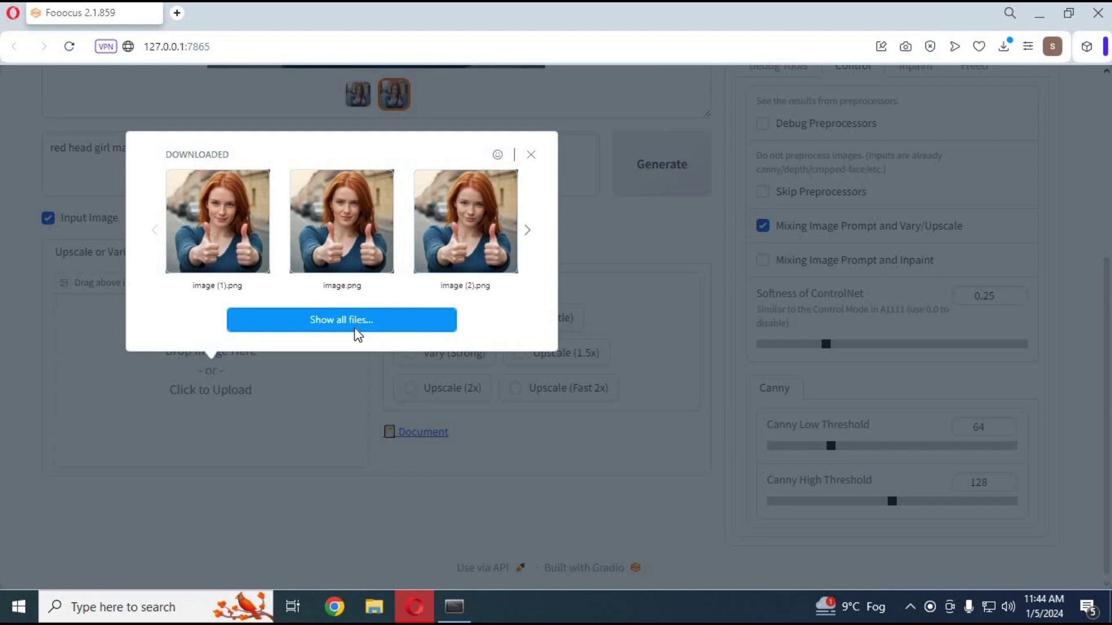
{"action": "left_click", "coordinate": [528, 158]}
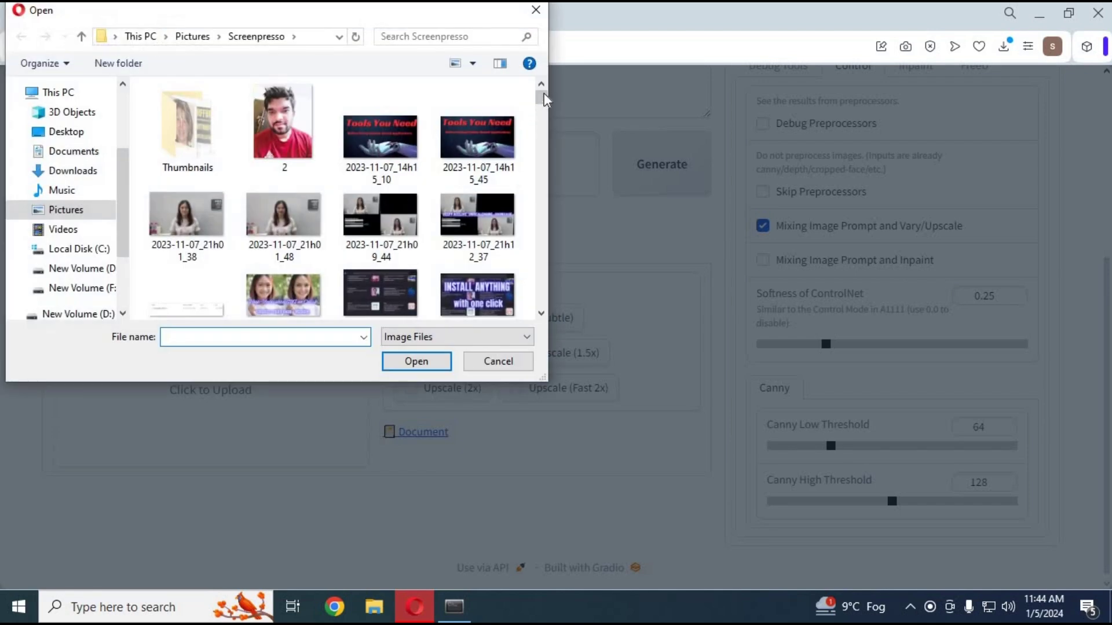
{"action": "scroll", "coordinate": [510, 307], "scroll_direction": "down", "scroll_amount": 15}
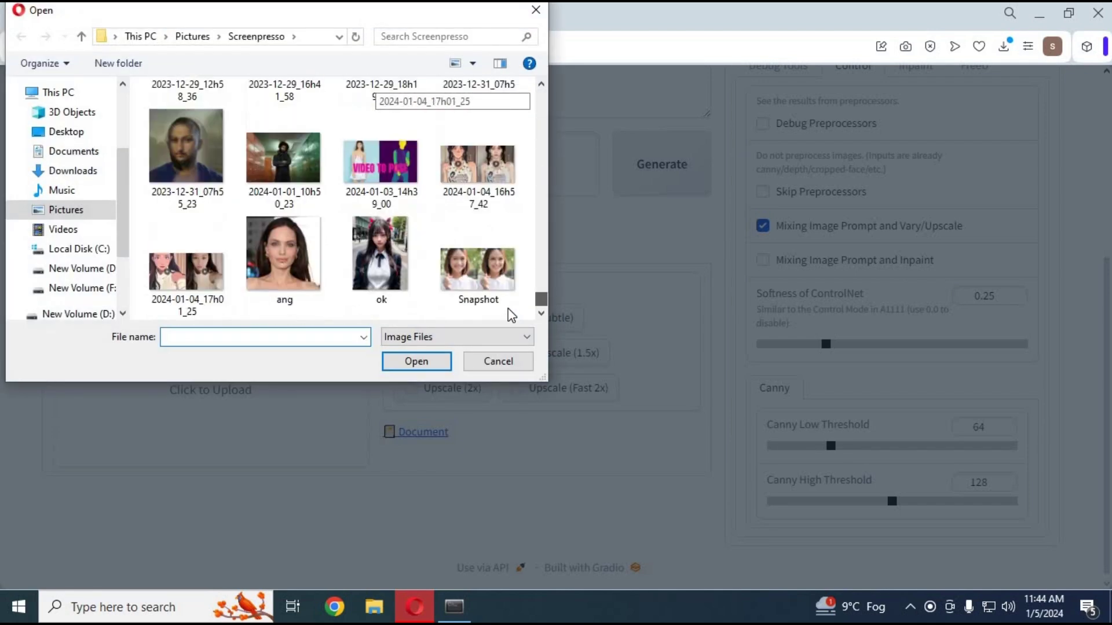
{"action": "double_click", "coordinate": [291, 274]}
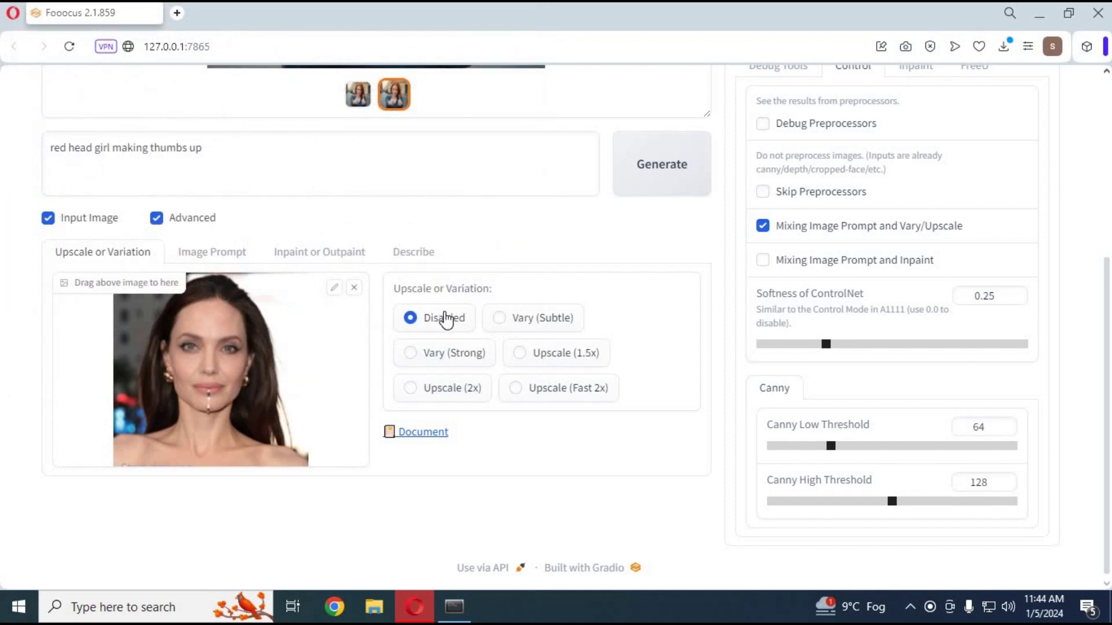
{"action": "left_click", "coordinate": [506, 320]}
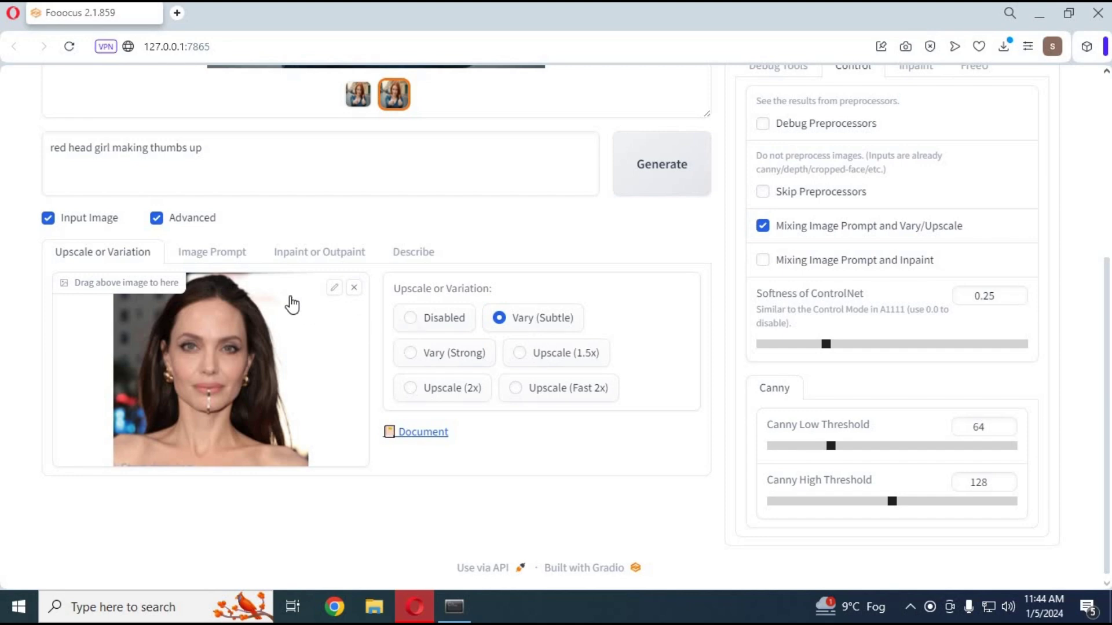
Load image (2), the red-haired woman giving thumbs up, from Downloads into the first Image Prompt slot
{"action": "left_click", "coordinate": [210, 260]}
{"action": "scroll", "coordinate": [210, 263], "scroll_direction": "down", "scroll_amount": 1}
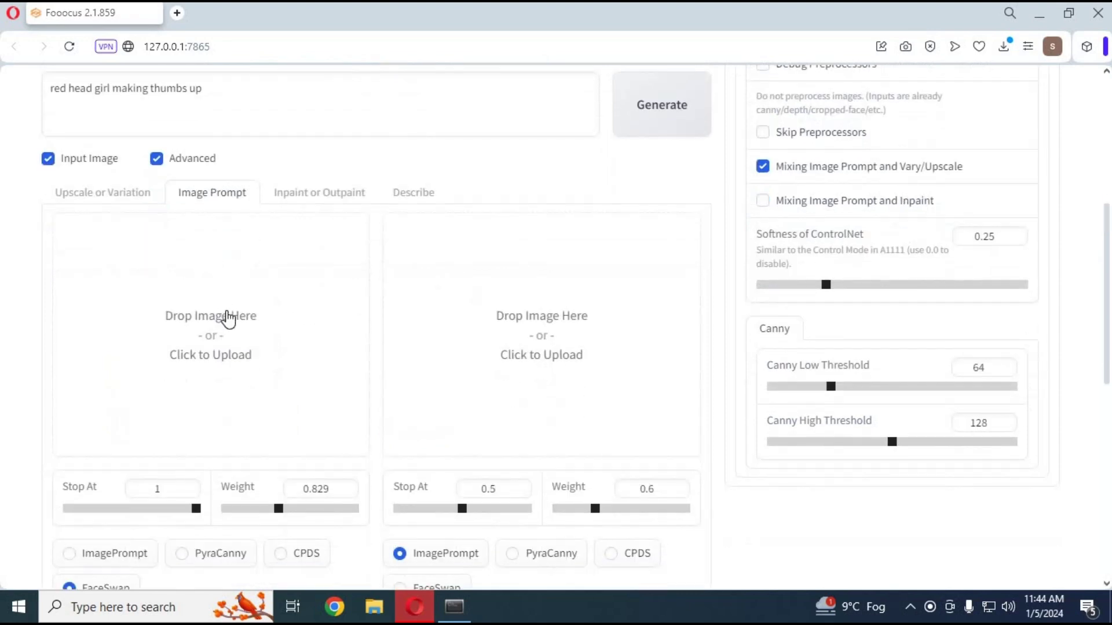
{"action": "left_click", "coordinate": [227, 323]}
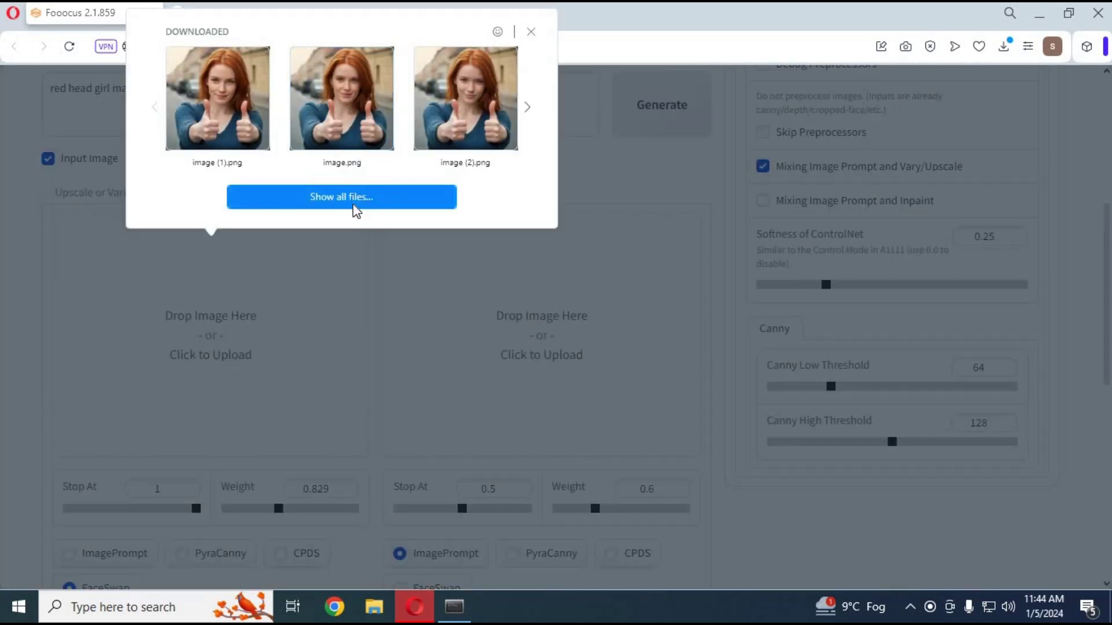
{"action": "left_click", "coordinate": [363, 200]}
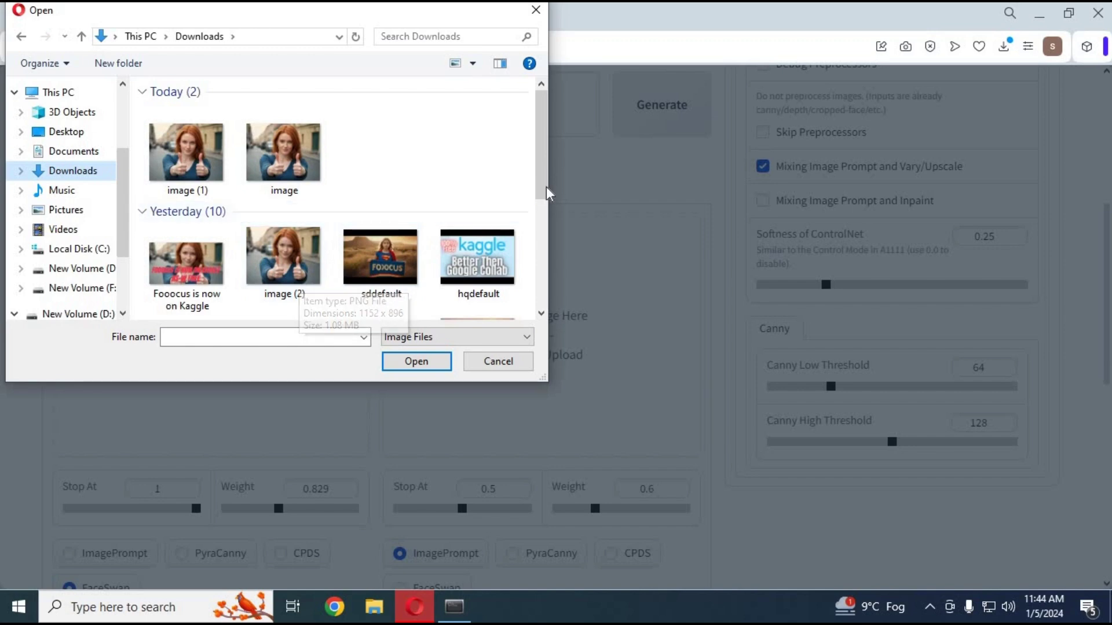
{"action": "scroll", "coordinate": [540, 231], "scroll_direction": "down", "scroll_amount": 2}
{"action": "scroll", "coordinate": [539, 222], "scroll_direction": "up", "scroll_amount": 2}
{"action": "double_click", "coordinate": [304, 231]}
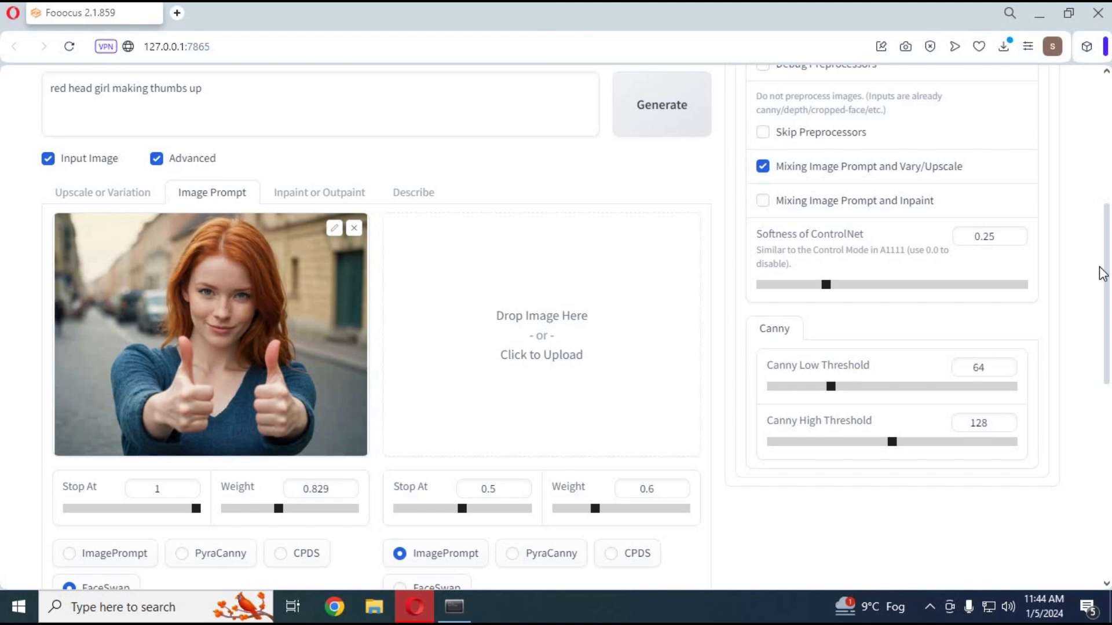
Lower the first FaceSwap image prompt's weight to 0.791 and generate the images
{"action": "scroll", "coordinate": [799, 390], "scroll_direction": "down", "scroll_amount": 3}
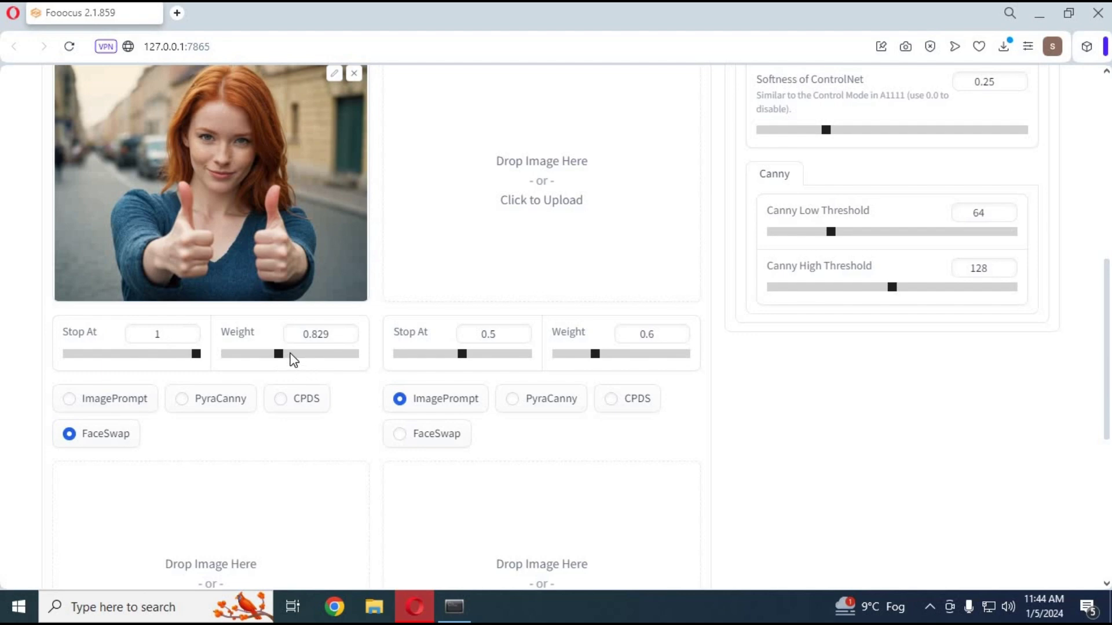
{"action": "left_click_drag", "start_coordinate": [284, 363], "coordinate": [280, 363]}
{"action": "left_click", "coordinate": [311, 335]}
{"action": "scroll", "coordinate": [1104, 303], "scroll_direction": "down", "scroll_amount": 6}
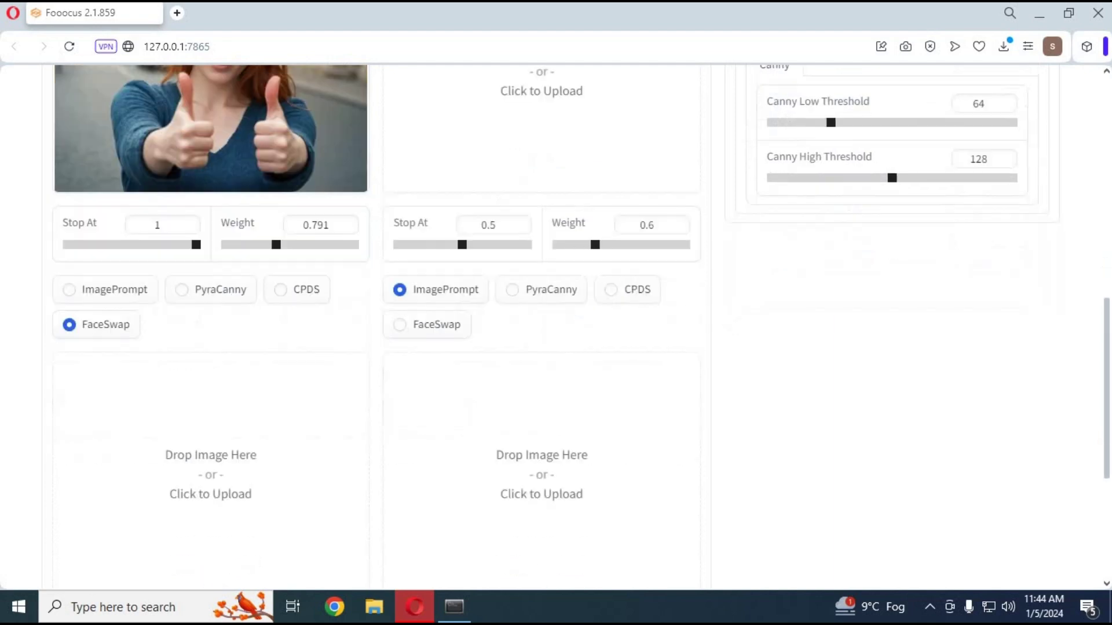
{"action": "scroll", "coordinate": [1105, 173], "scroll_direction": "up", "scroll_amount": 13}
{"action": "scroll", "coordinate": [1100, 141], "scroll_direction": "up", "scroll_amount": 2}
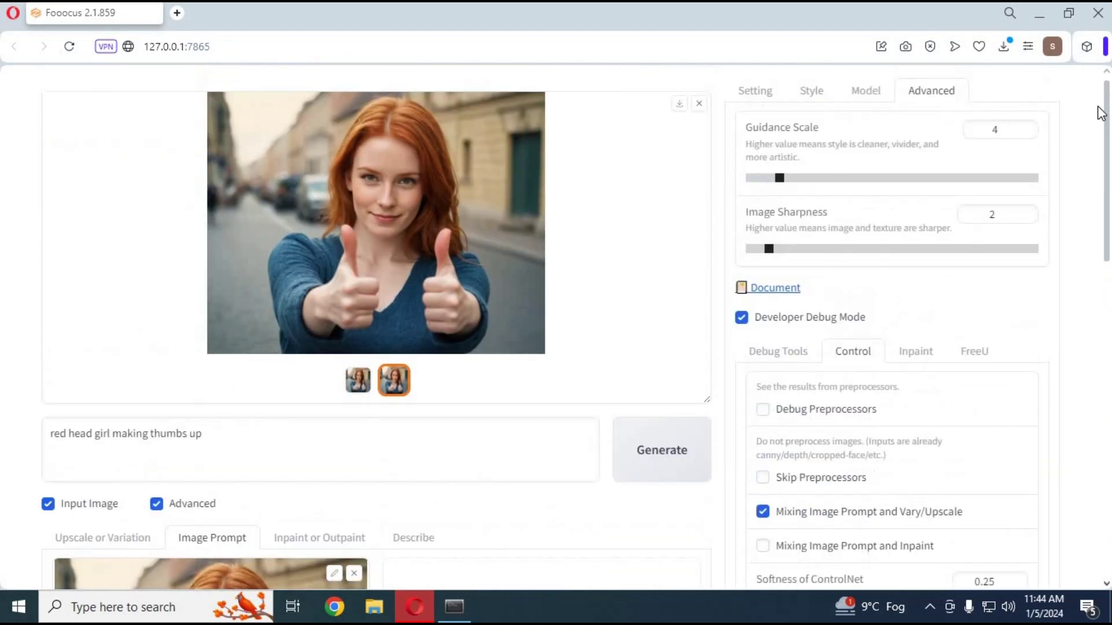
{"action": "left_click", "coordinate": [693, 447]}
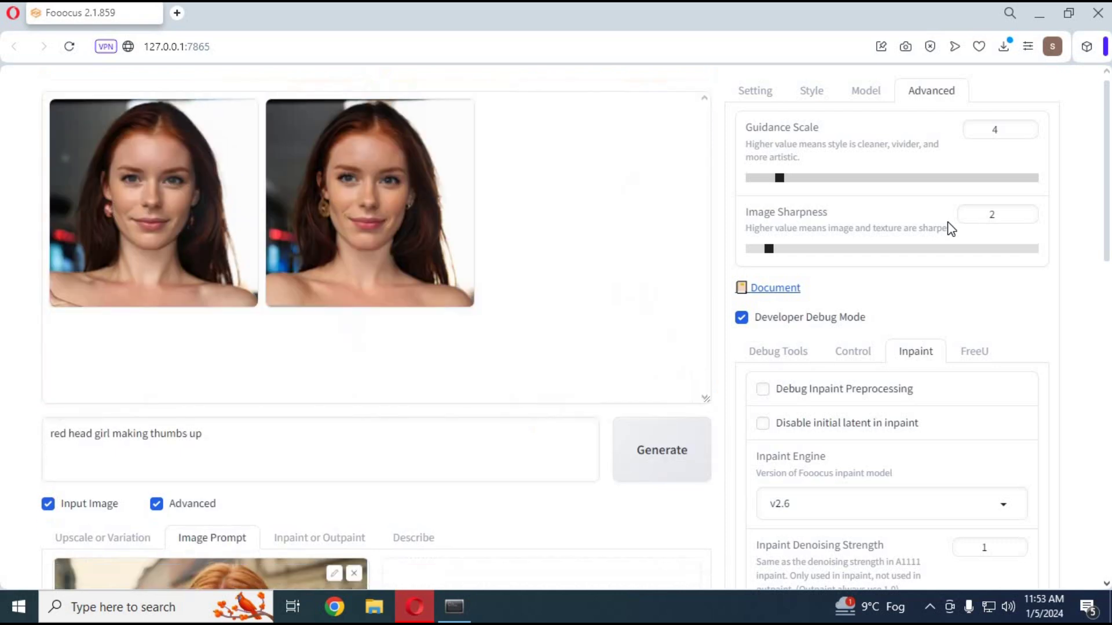
Enlarge the first generated portrait, check it against the red-haired source image, and download it
{"action": "left_click", "coordinate": [178, 268]}
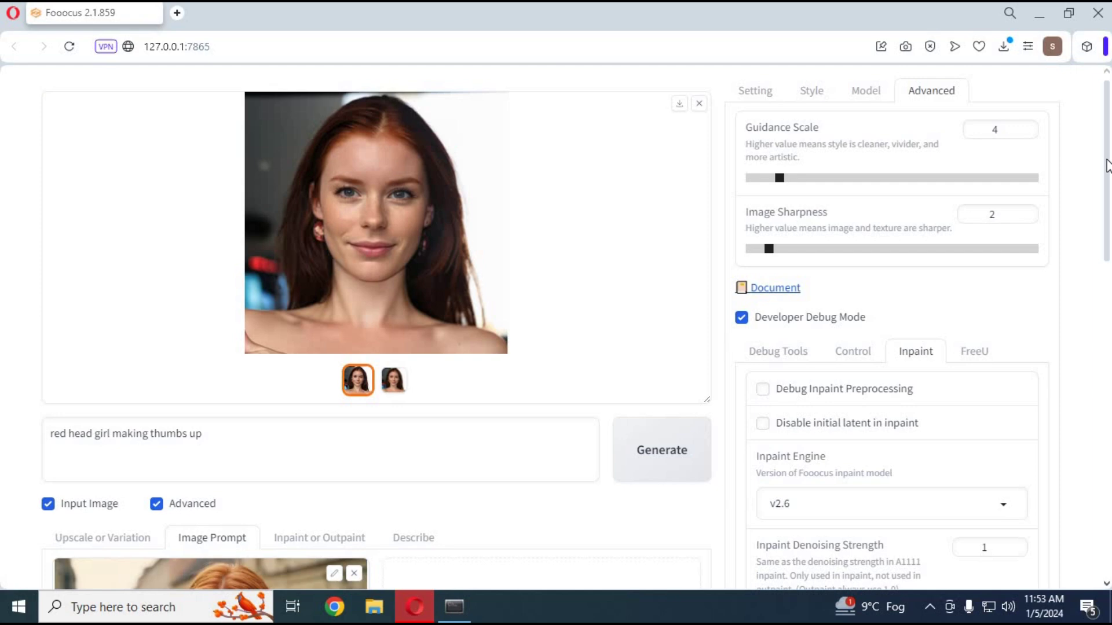
{"action": "scroll", "coordinate": [1110, 206], "scroll_direction": "down", "scroll_amount": 2}
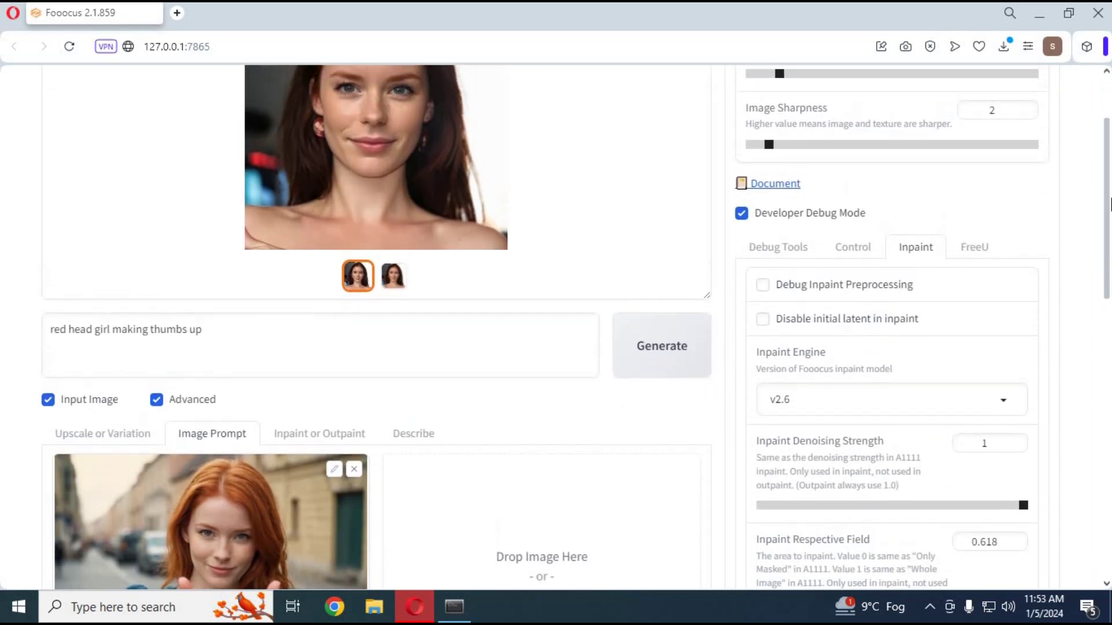
{"action": "left_click_drag", "start_coordinate": [1110, 197], "coordinate": [1110, 168]}
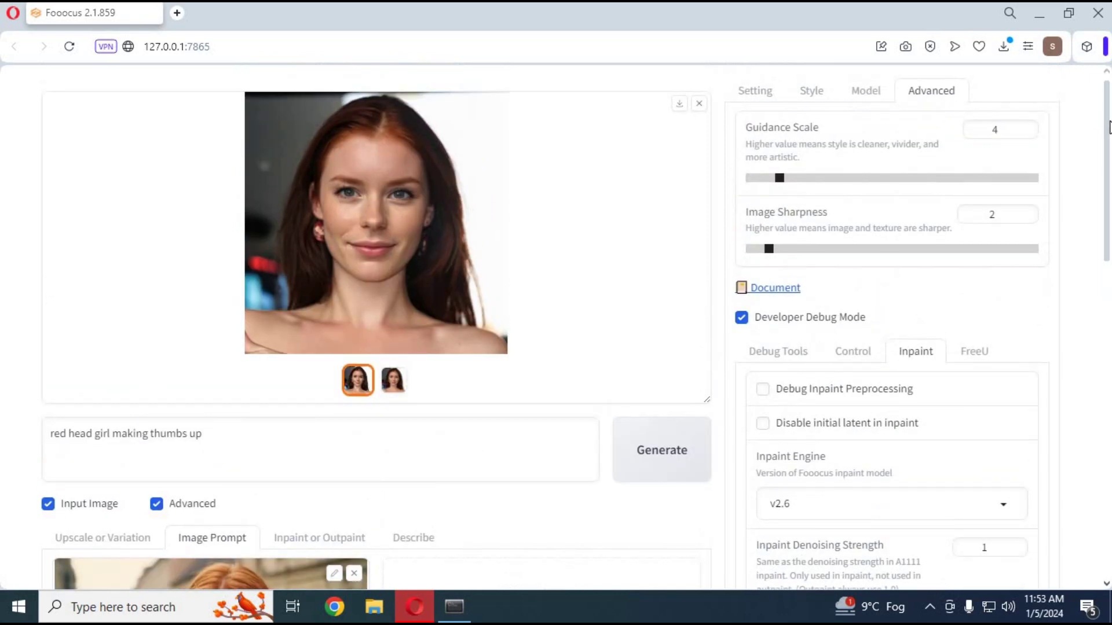
{"action": "left_click", "coordinate": [681, 109]}
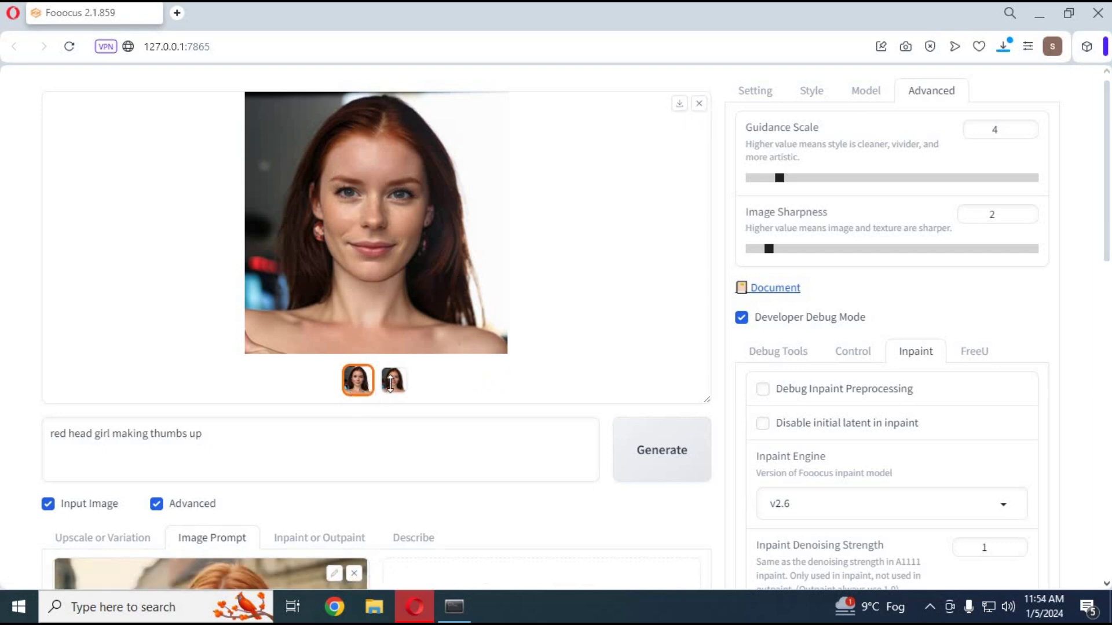